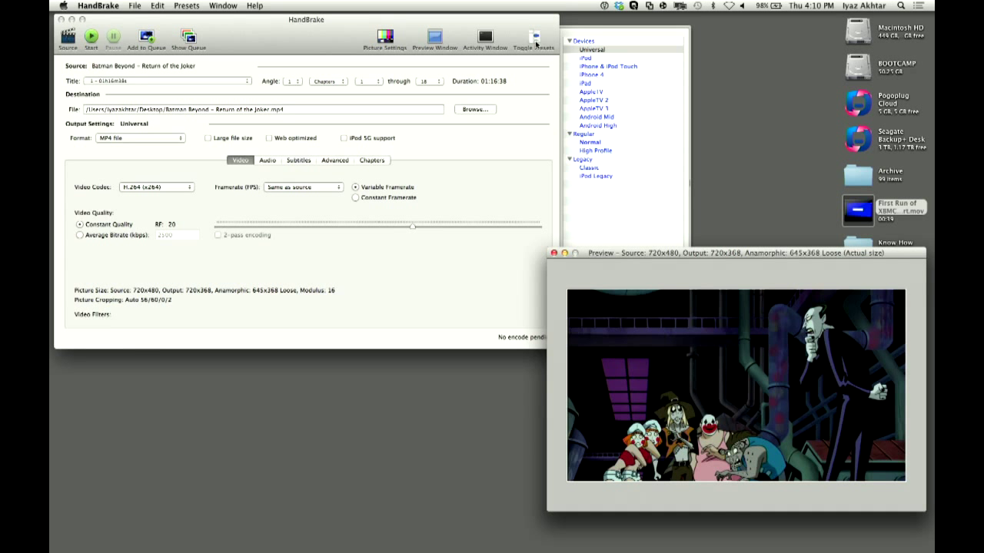
{"action": "left_click", "coordinate": [509, 25]}
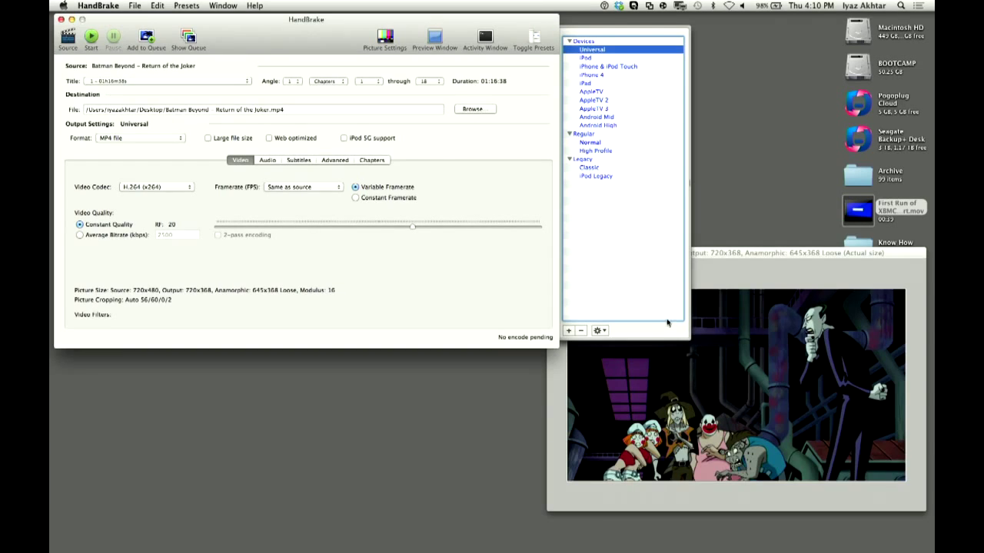
{"action": "left_click", "coordinate": [748, 283]}
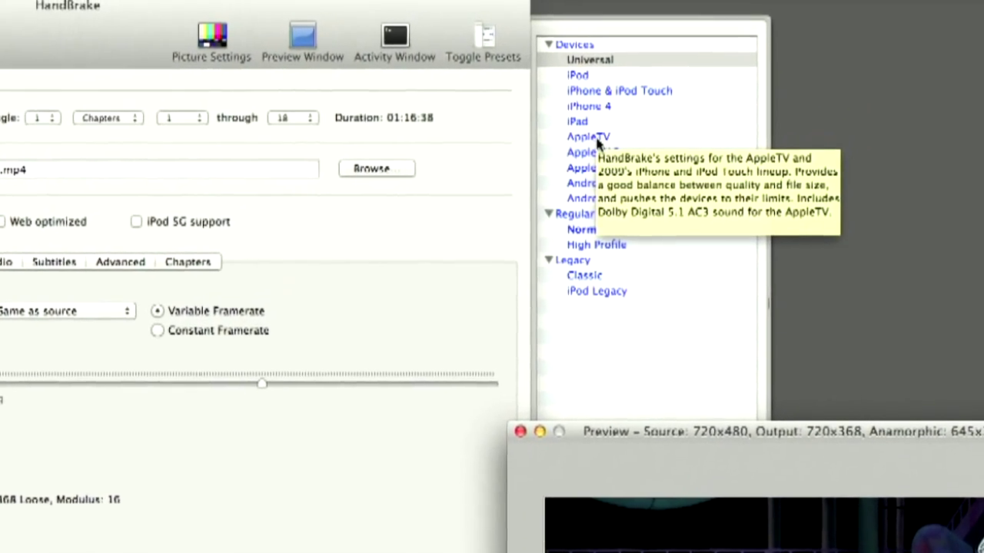
{"action": "left_click", "coordinate": [616, 128]}
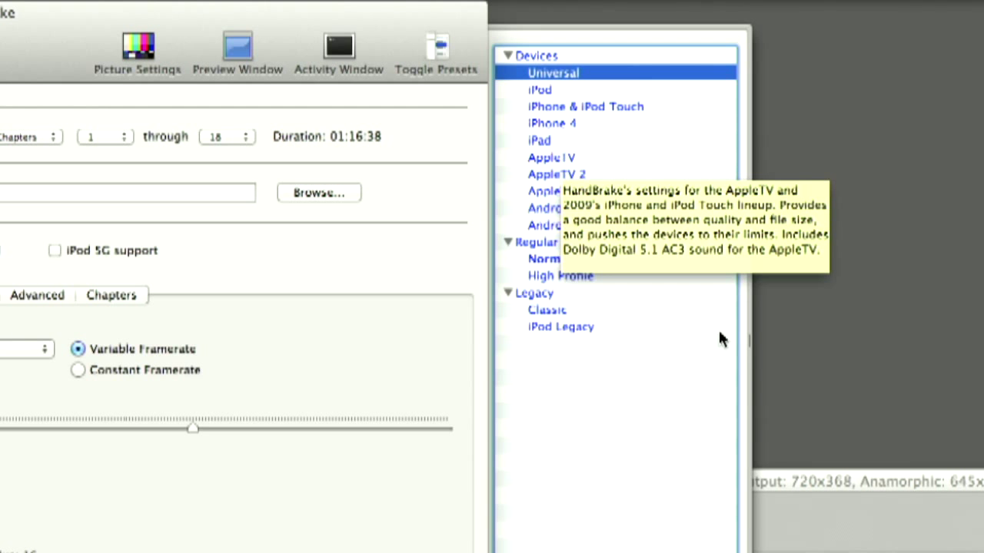
{"action": "left_click", "coordinate": [826, 534]}
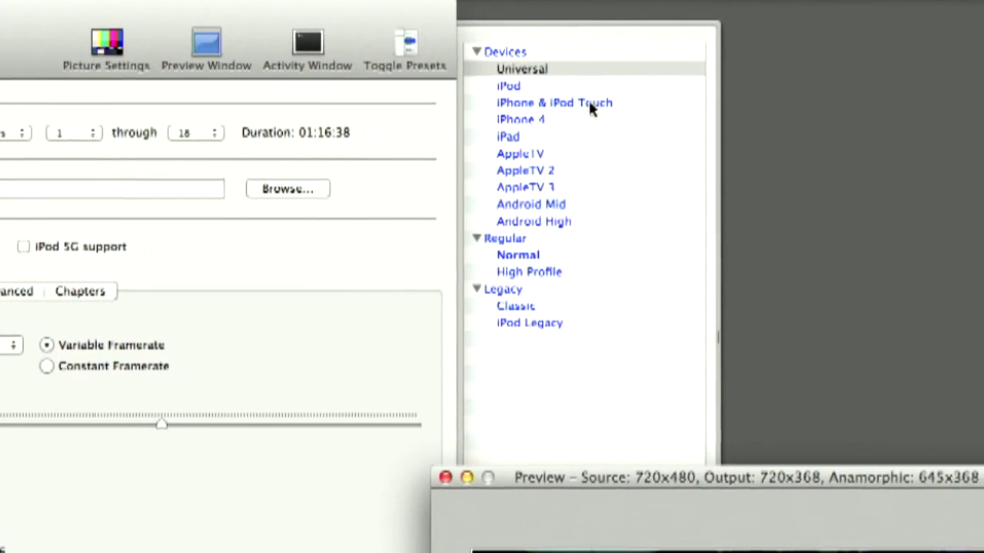
Try several device presets, from iPhone & iPod Touch through AppleTV, Android and iPad, and settle on the iPhone 4 preset.
{"action": "left_click", "coordinate": [592, 104]}
{"action": "left_click", "coordinate": [592, 105]}
{"action": "left_click", "coordinate": [586, 155]}
{"action": "left_click", "coordinate": [571, 168]}
{"action": "left_click", "coordinate": [564, 184]}
{"action": "left_click", "coordinate": [558, 204]}
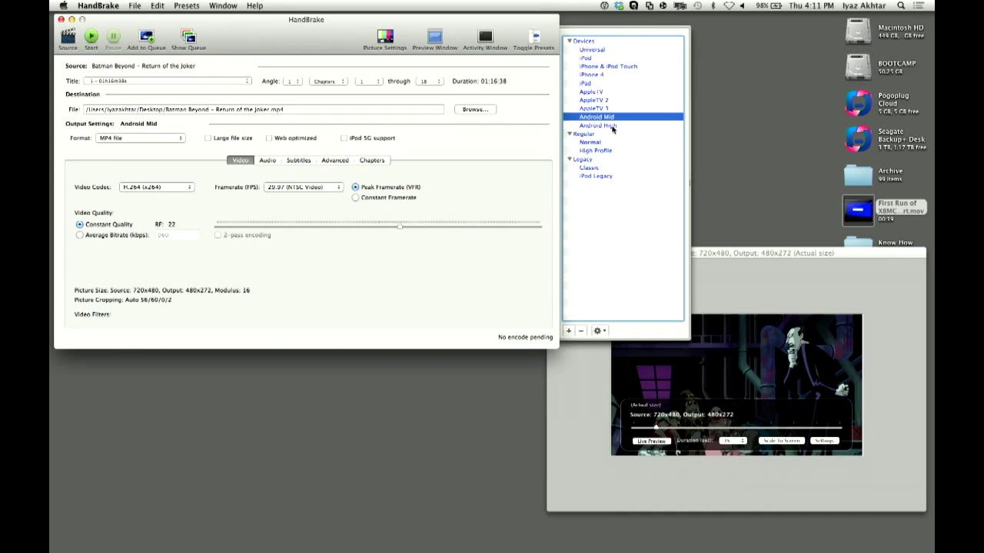
{"action": "left_click", "coordinate": [613, 127]}
{"action": "left_click", "coordinate": [607, 83]}
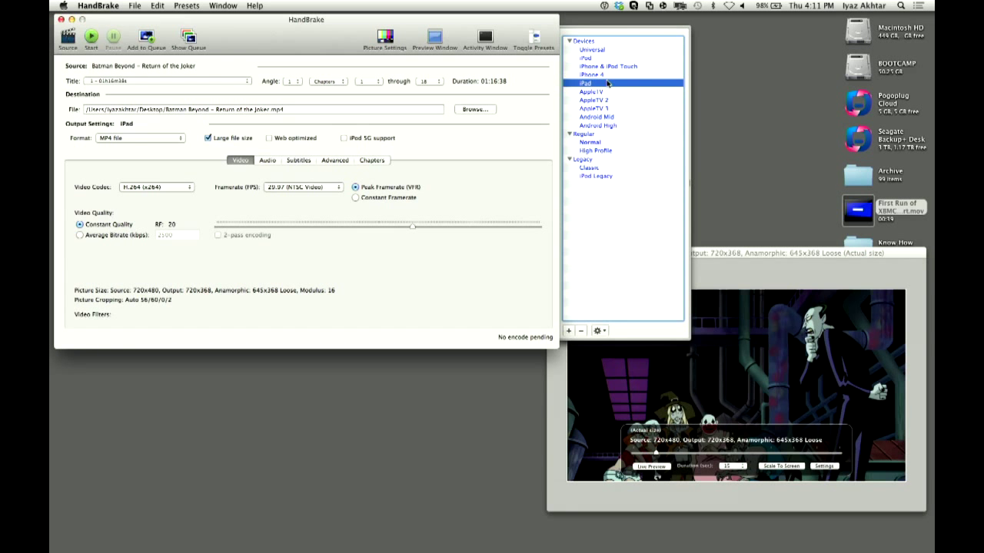
{"action": "left_click", "coordinate": [629, 74]}
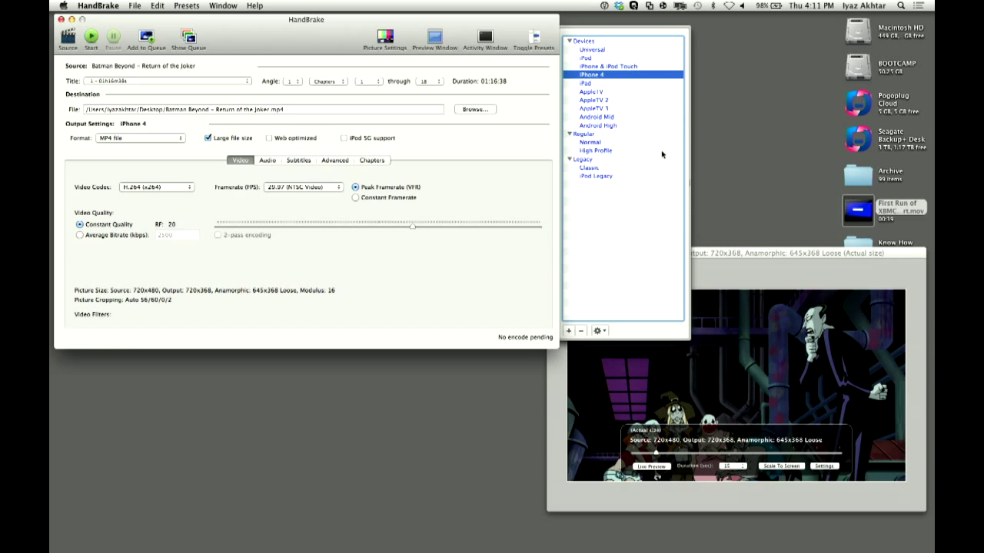
Generate a 15-second live preview of the movie and replay it from the beginning to check the picture.
{"action": "left_click", "coordinate": [730, 261]}
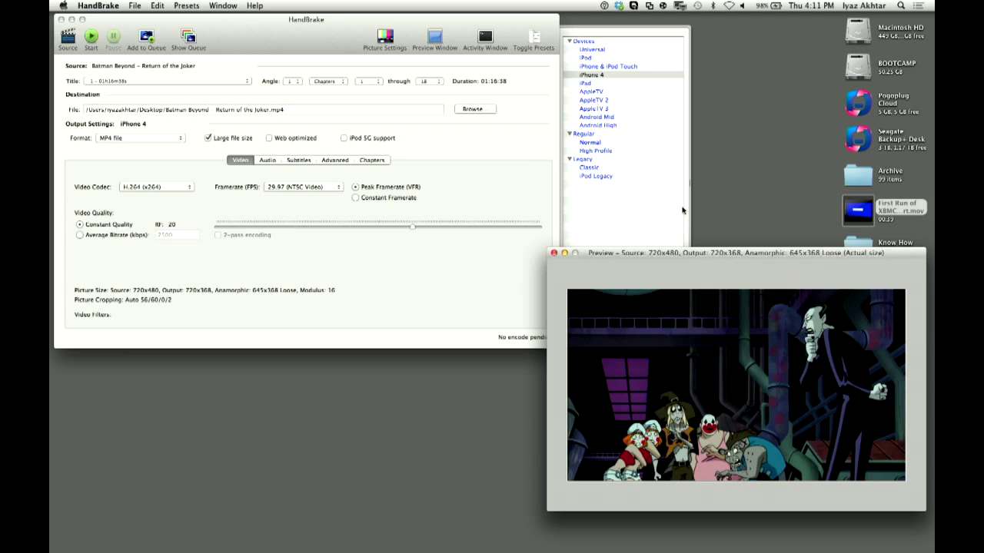
{"action": "mouse_move", "coordinate": [700, 352]}
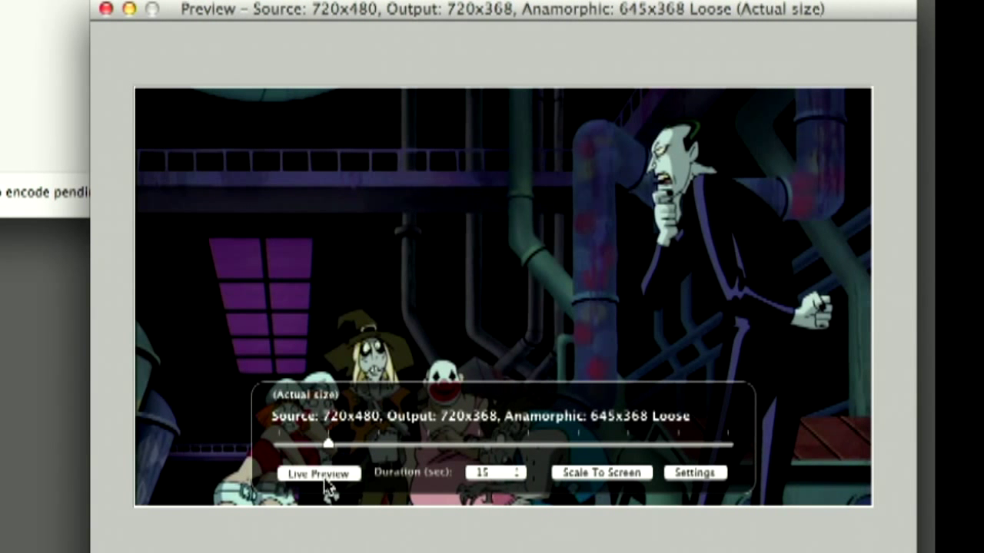
{"action": "left_click", "coordinate": [318, 474]}
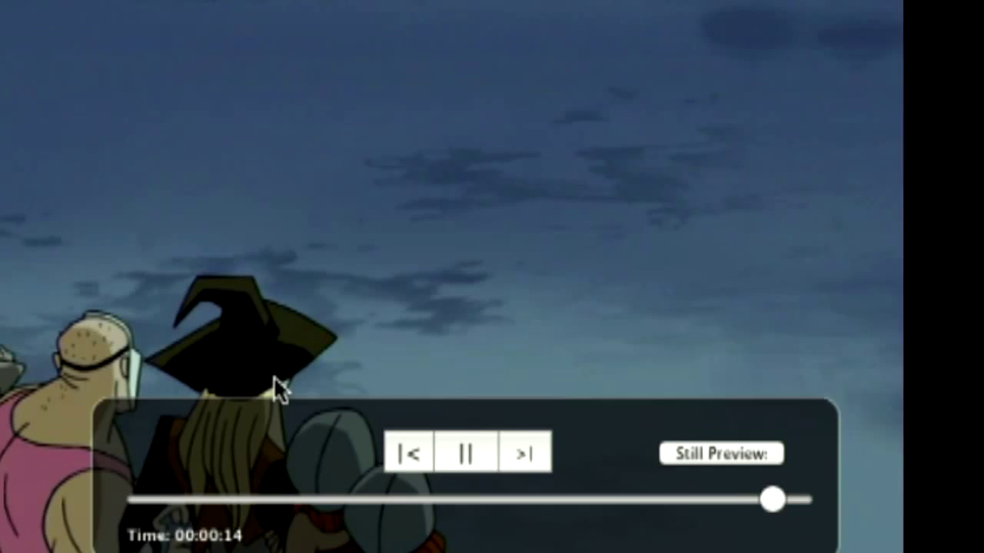
{"action": "left_click", "coordinate": [133, 501]}
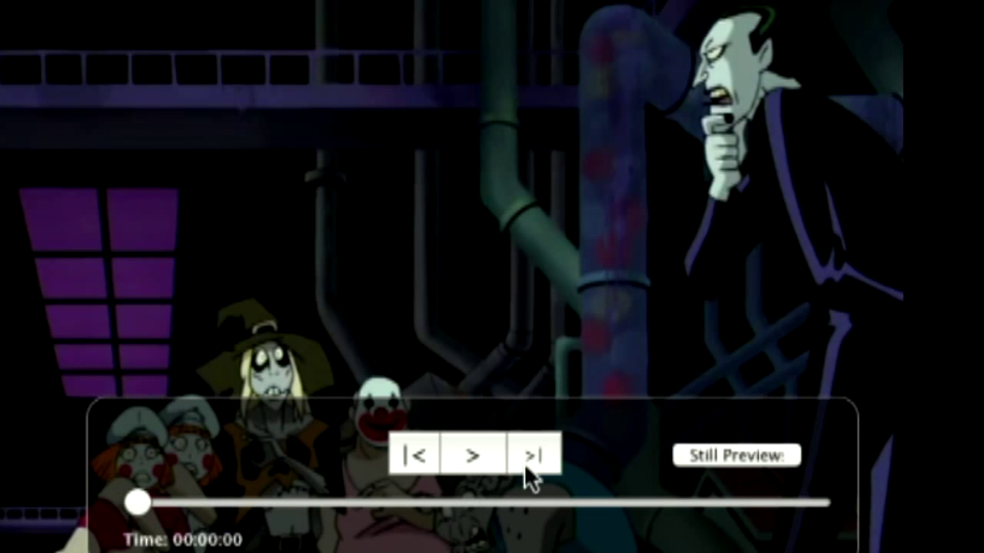
{"action": "left_click", "coordinate": [482, 458]}
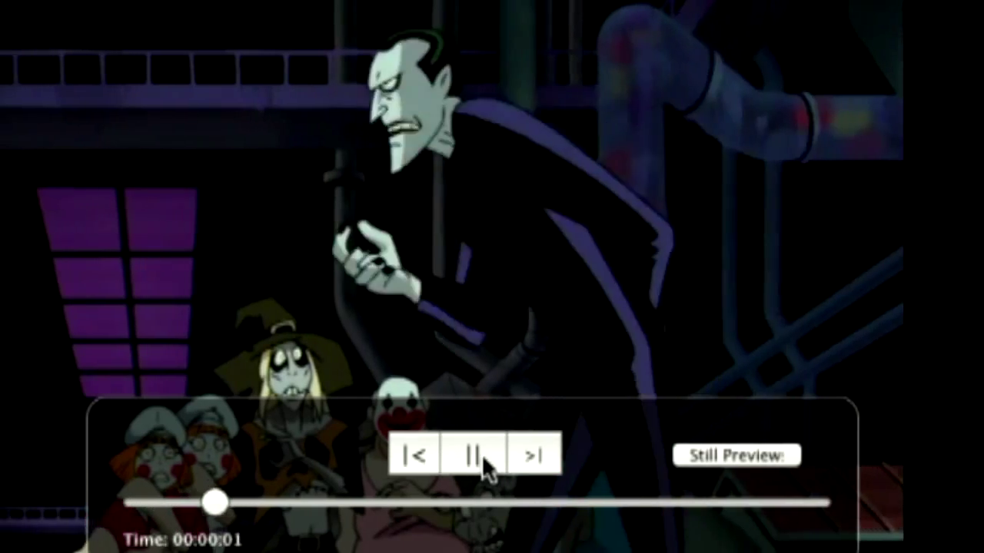
{"action": "left_click", "coordinate": [482, 454]}
{"action": "left_click", "coordinate": [481, 454]}
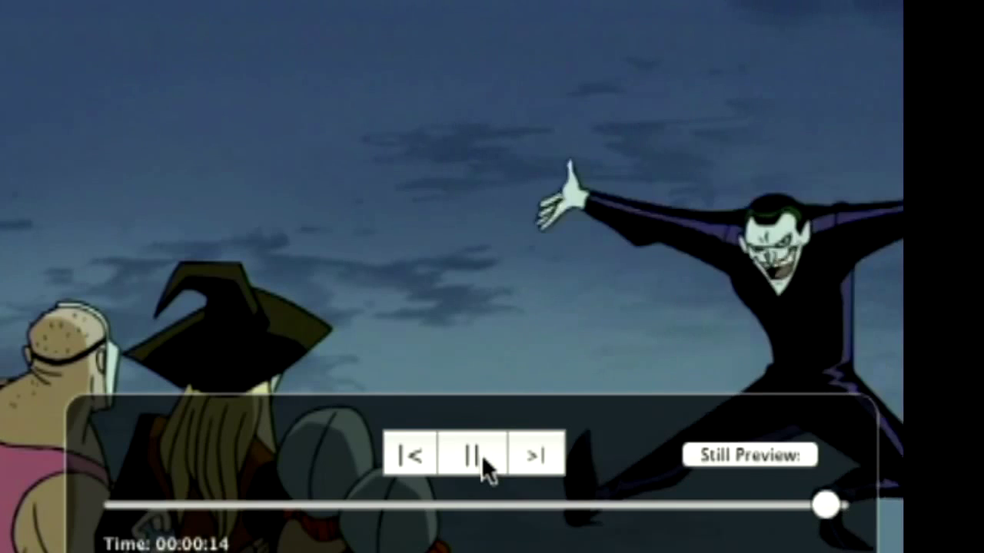
{"action": "left_click", "coordinate": [481, 454]}
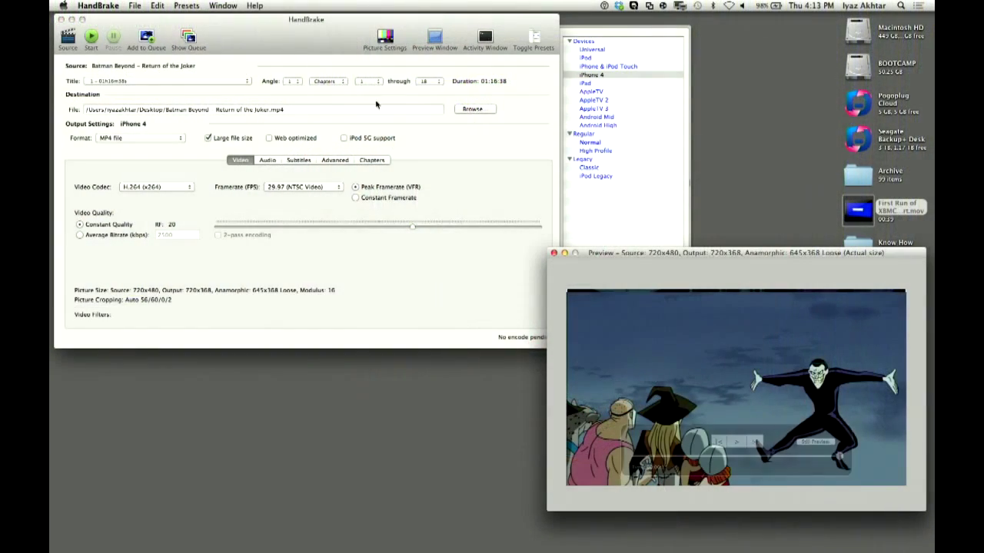
In the picture filters, leave Detelecine off, switch from Decomb to Deinterlace and set Deinterlace to Slower.
{"action": "left_click", "coordinate": [386, 43]}
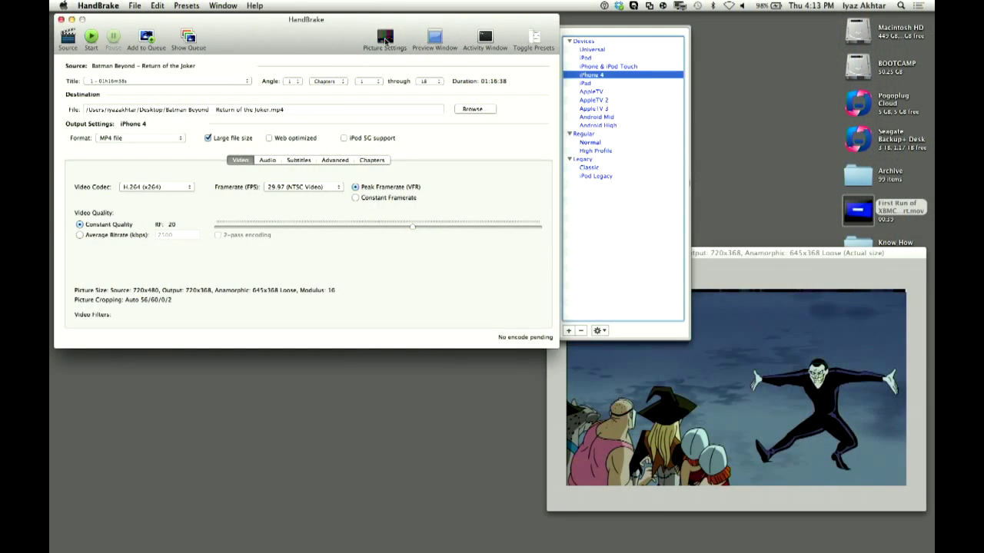
{"action": "left_click", "coordinate": [386, 43]}
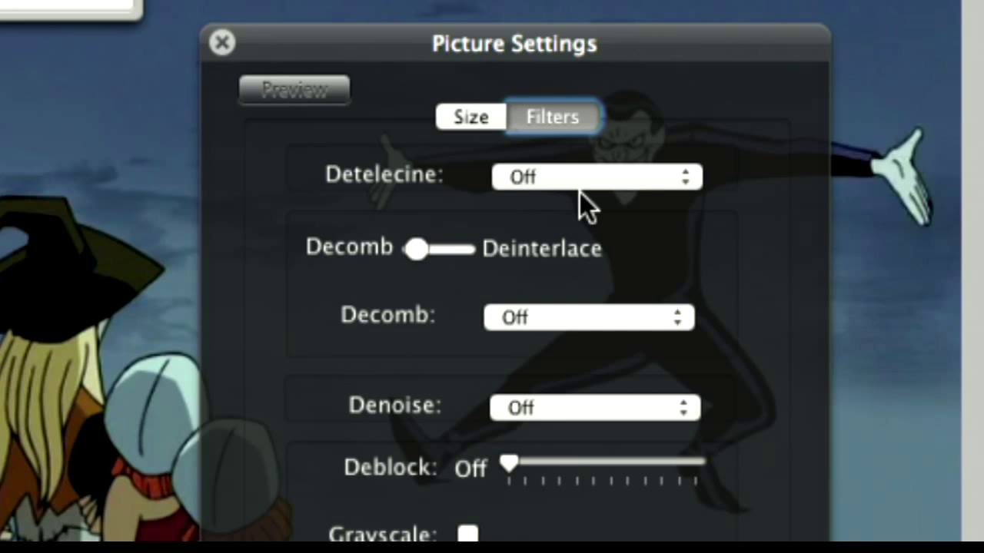
{"action": "left_click", "coordinate": [573, 184]}
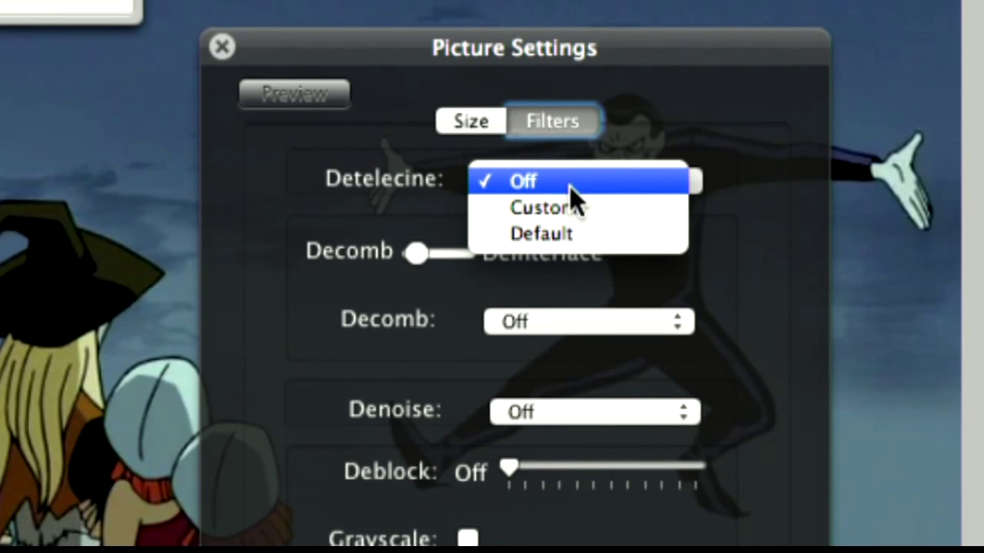
{"action": "left_click", "coordinate": [705, 192]}
{"action": "left_click", "coordinate": [451, 259]}
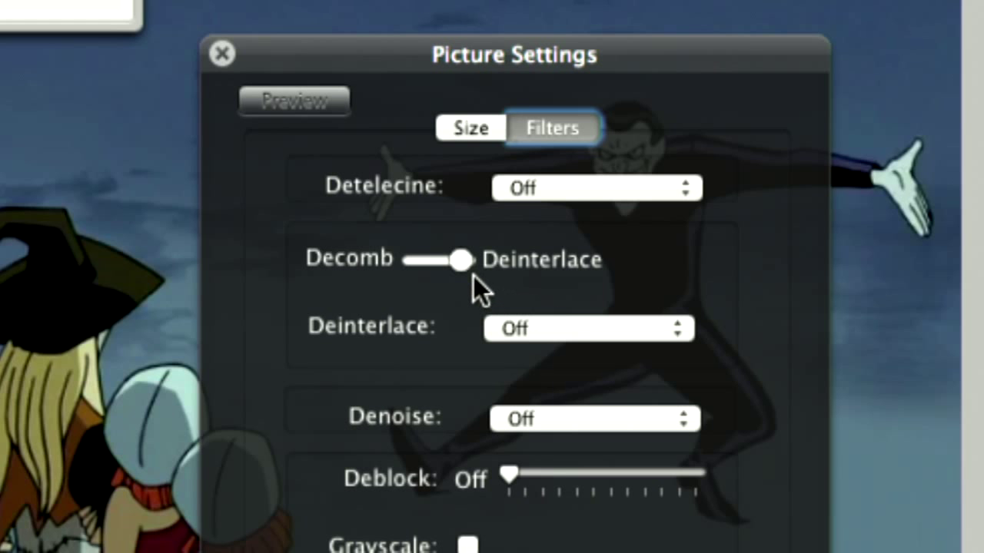
{"action": "left_click_drag", "start_coordinate": [458, 263], "coordinate": [497, 264]}
{"action": "left_click", "coordinate": [615, 320]}
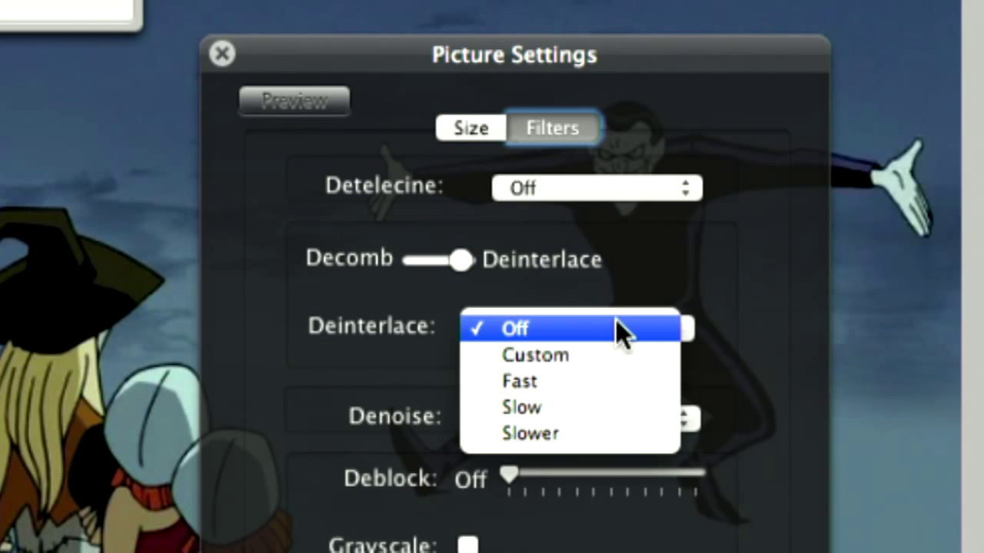
{"action": "left_click", "coordinate": [608, 422]}
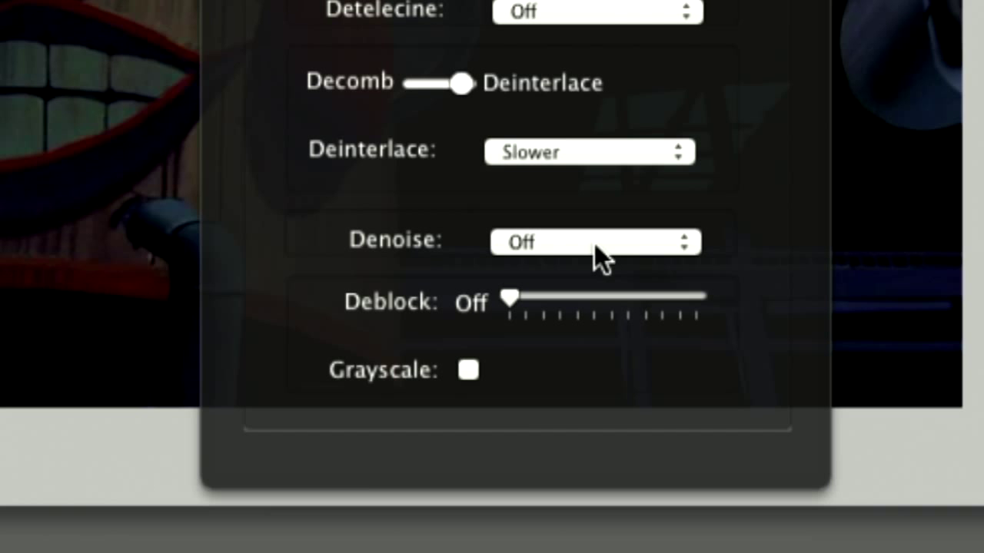
Switch the picture filter from Deinterlace to Decomb and set Decomb to Default.
{"action": "mouse_move", "coordinate": [73, 292]}
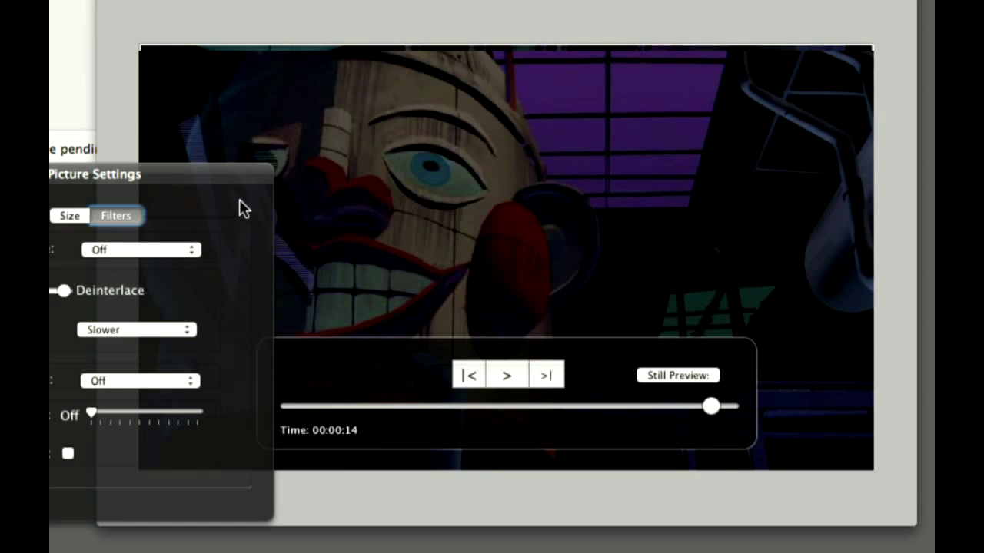
{"action": "left_click_drag", "start_coordinate": [225, 192], "coordinate": [338, 192]}
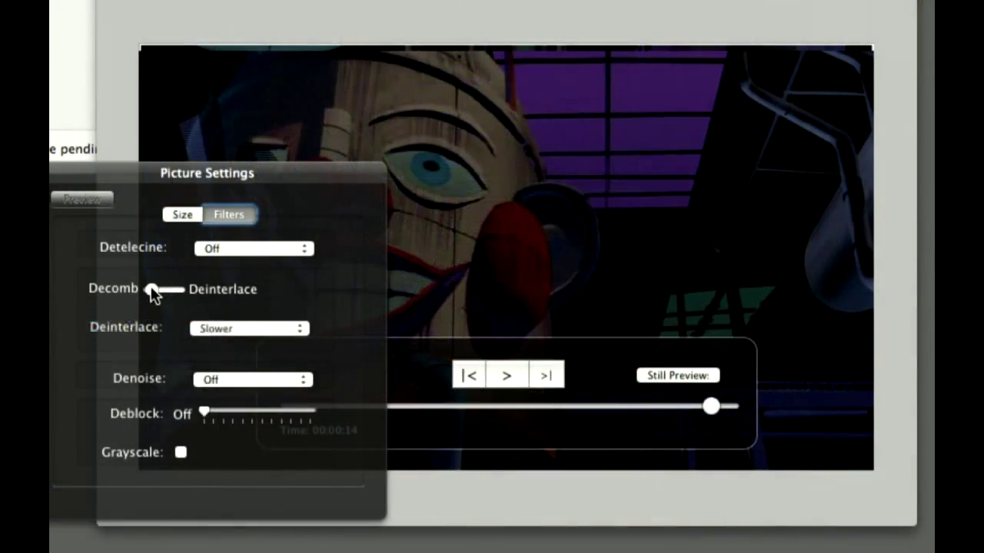
{"action": "left_click", "coordinate": [231, 328]}
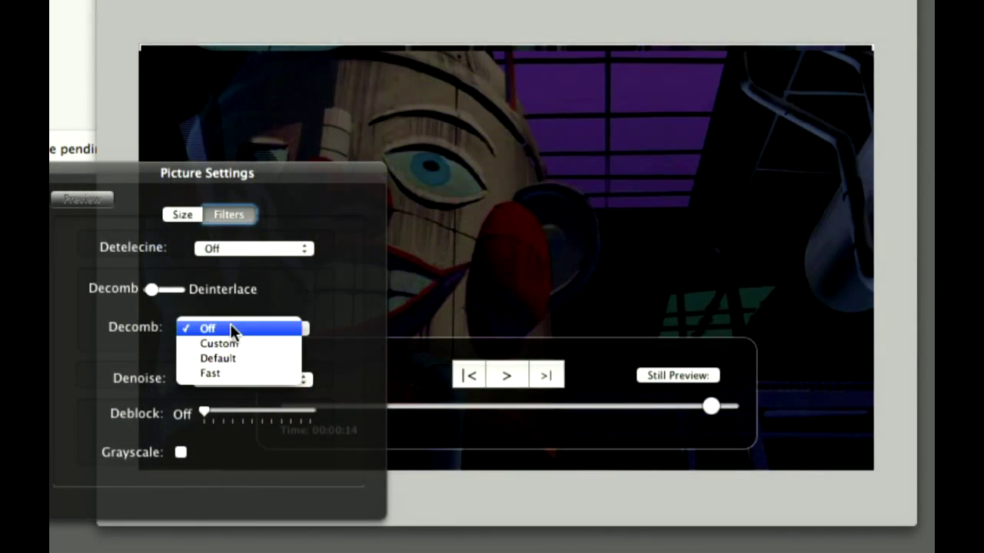
{"action": "left_click", "coordinate": [233, 355]}
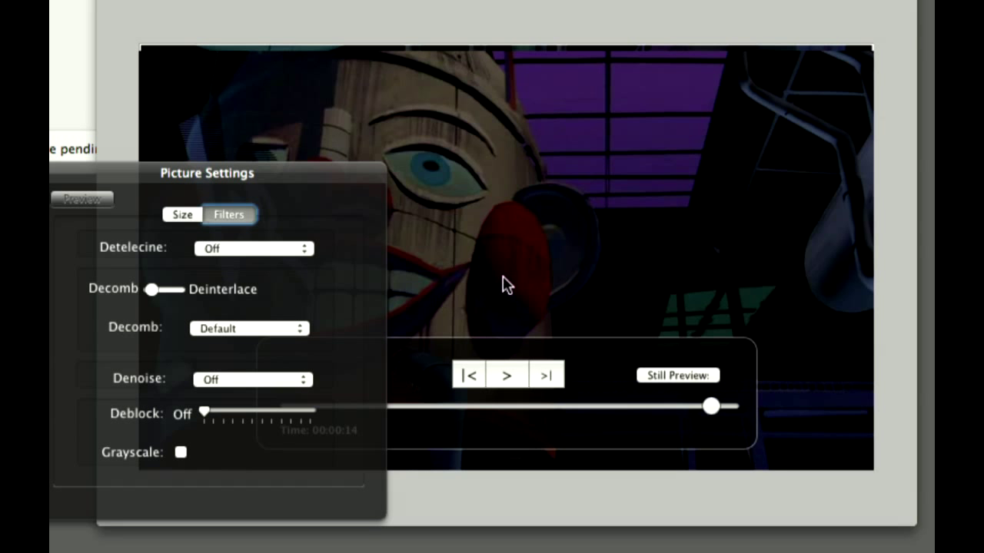
Return to the still preview, move the picture settings aside, and play a new 15-second live preview, pausing it to inspect the picture.
{"action": "left_click", "coordinate": [657, 375]}
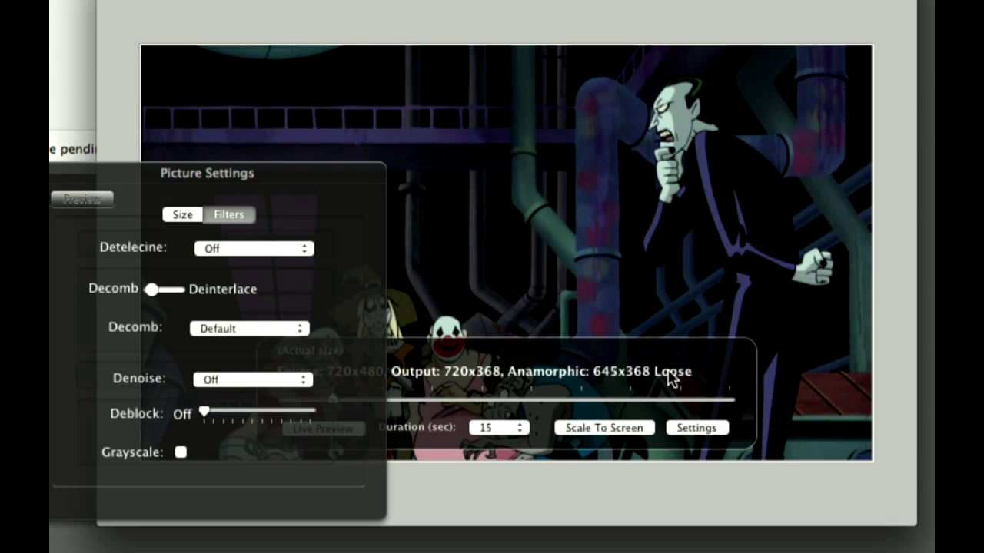
{"action": "left_click_drag", "start_coordinate": [337, 173], "coordinate": [159, 176]}
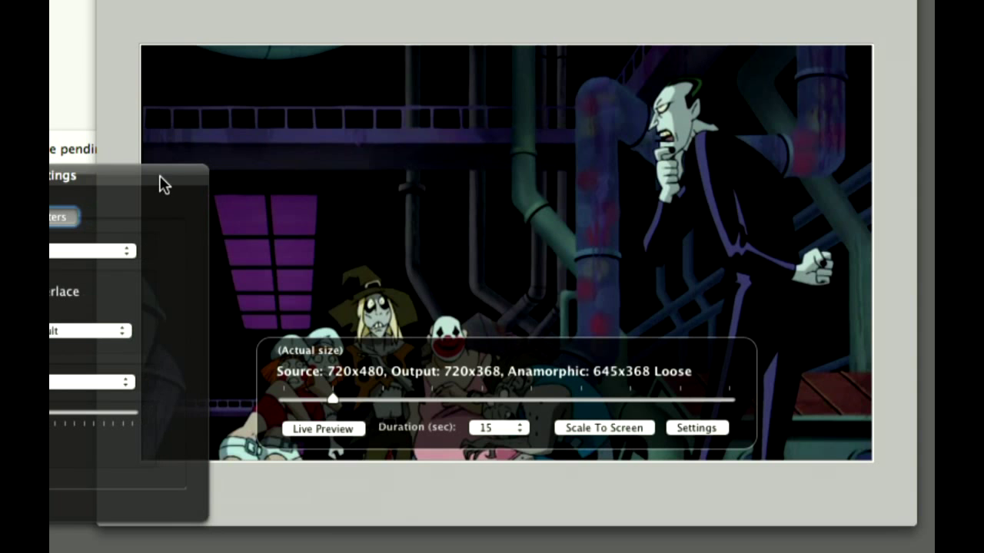
{"action": "left_click", "coordinate": [342, 428]}
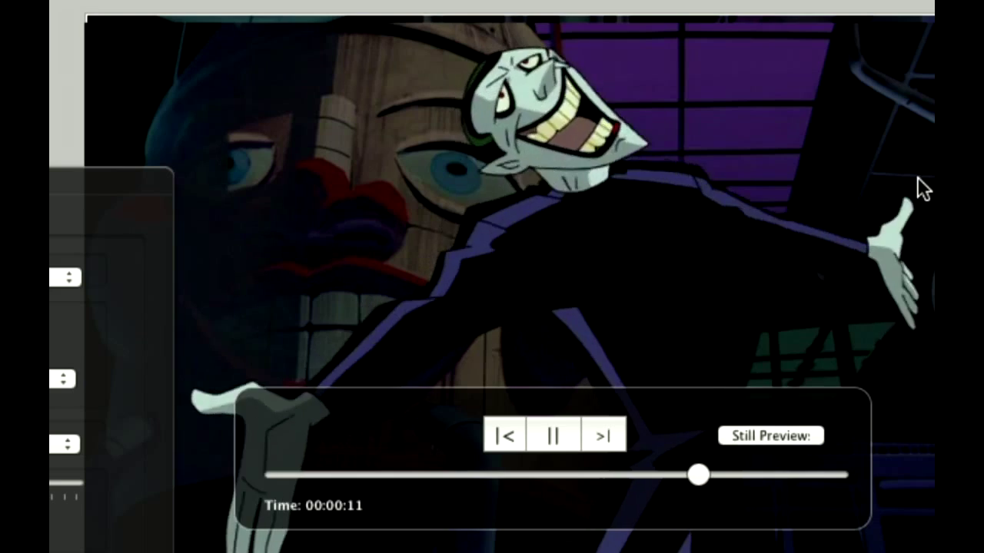
{"action": "key", "text": "space"}
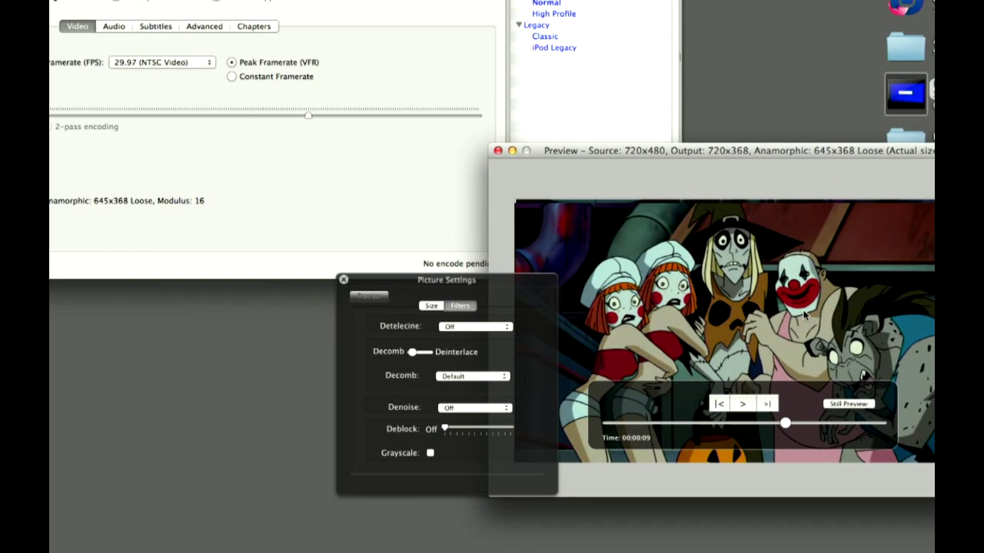
Switch the picture filter back to Deinterlace at Slower and return to the still preview.
{"action": "left_click", "coordinate": [428, 353]}
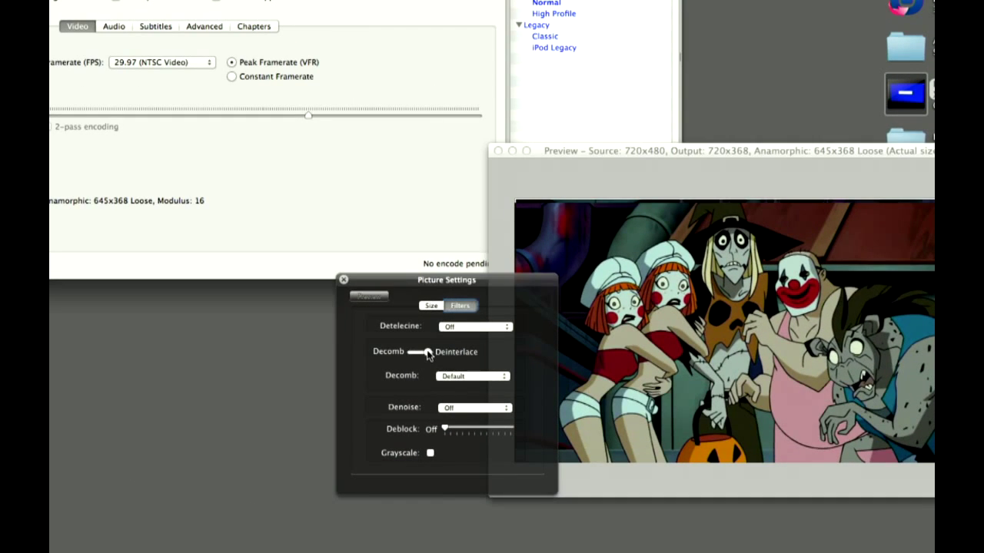
{"action": "left_click", "coordinate": [490, 382]}
{"action": "left_click", "coordinate": [490, 382]}
{"action": "left_click", "coordinate": [722, 357]}
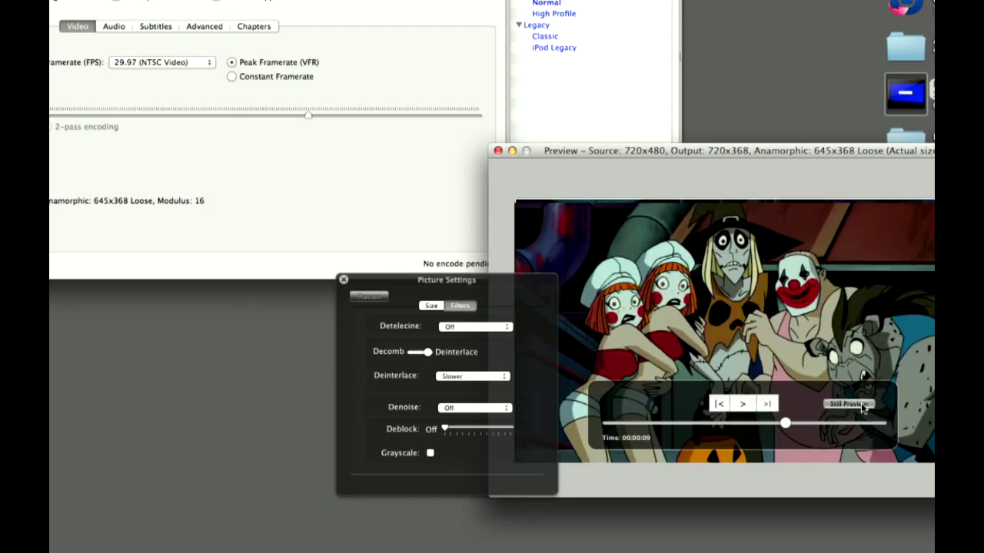
{"action": "left_click", "coordinate": [847, 404]}
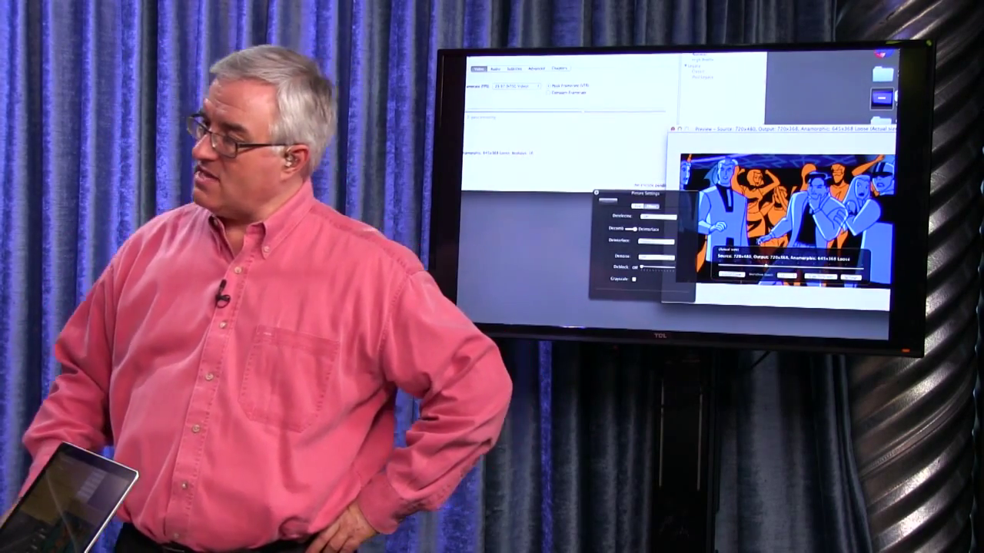
{"action": "left_click", "coordinate": [666, 196]}
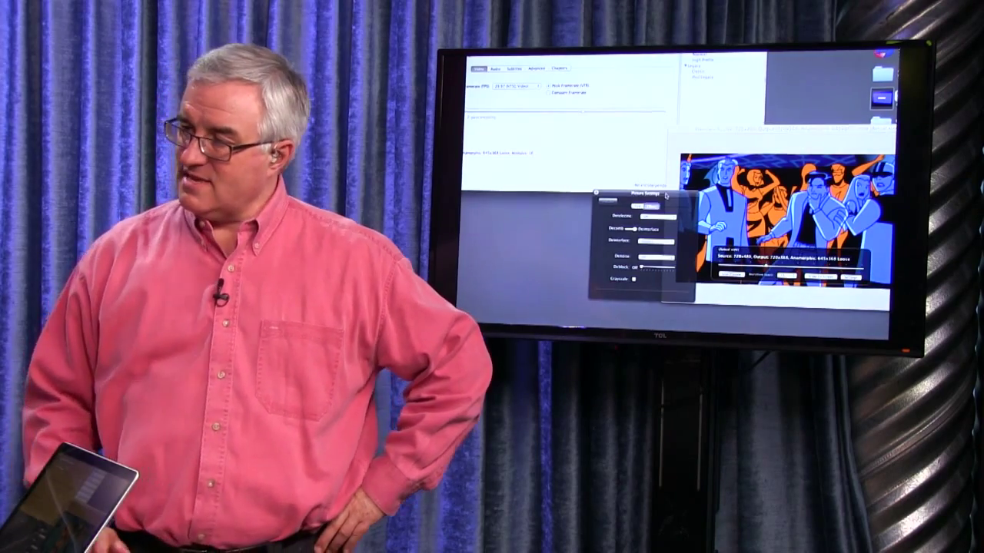
{"action": "left_click_drag", "start_coordinate": [667, 196], "coordinate": [656, 198]}
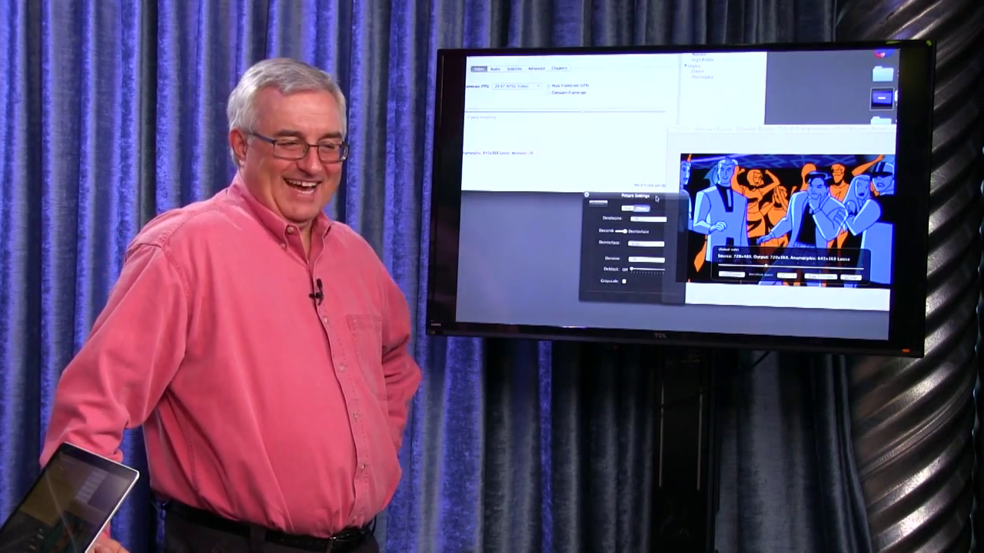
{"action": "key", "text": "alt+super+8"}
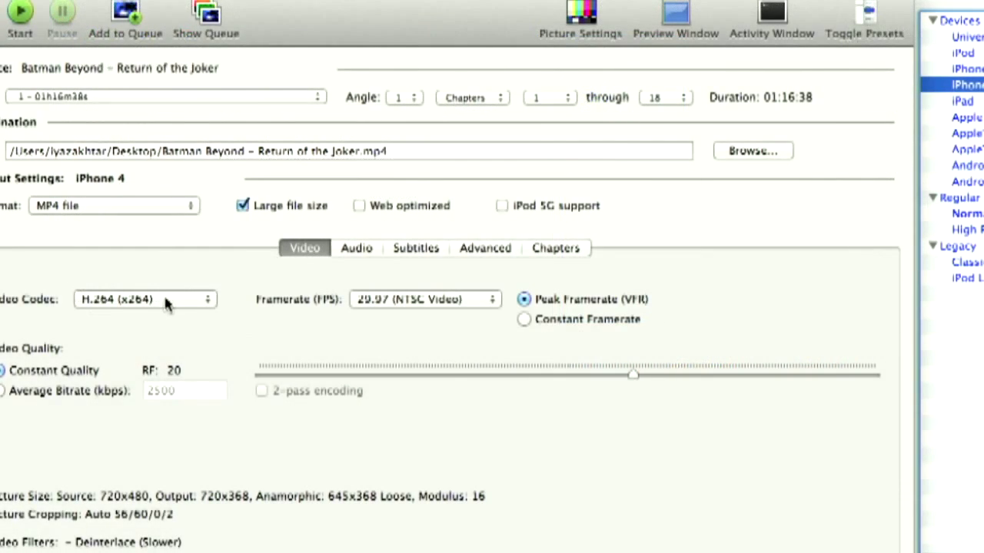
Keep H.264 (x264) as the video codec and use the Strict anamorphic mode for the picture size.
{"action": "left_click", "coordinate": [165, 187]}
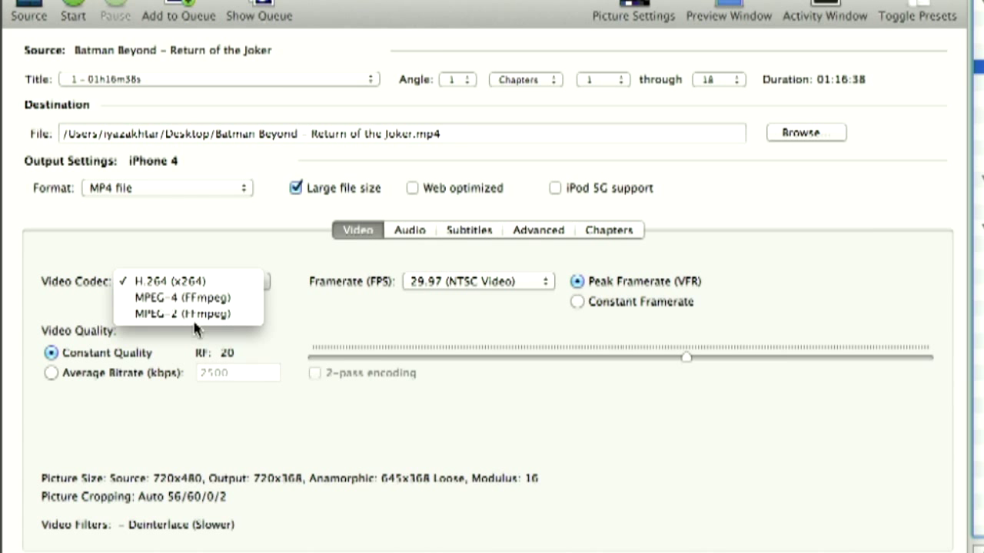
{"action": "left_click", "coordinate": [227, 284]}
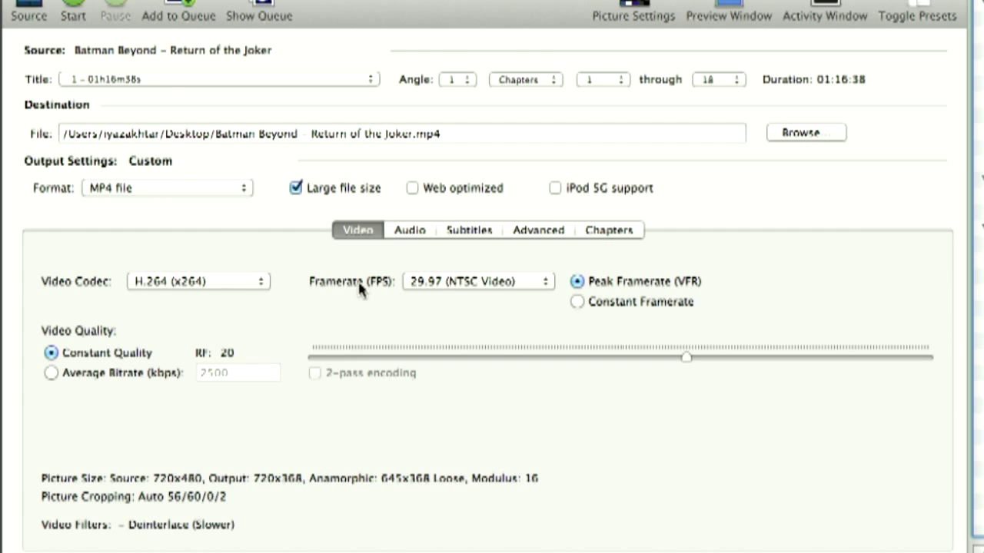
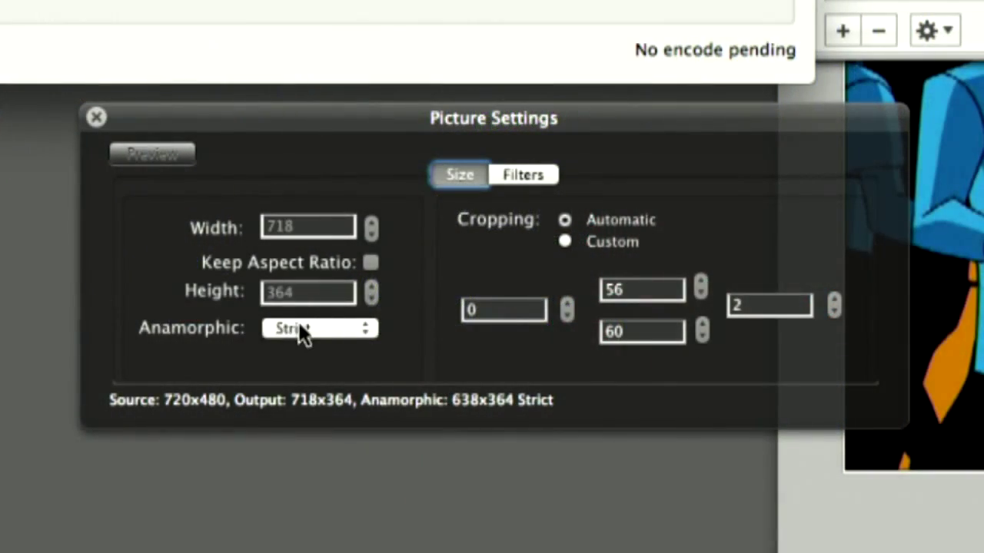
{"action": "left_click", "coordinate": [300, 329]}
{"action": "left_click", "coordinate": [299, 326]}
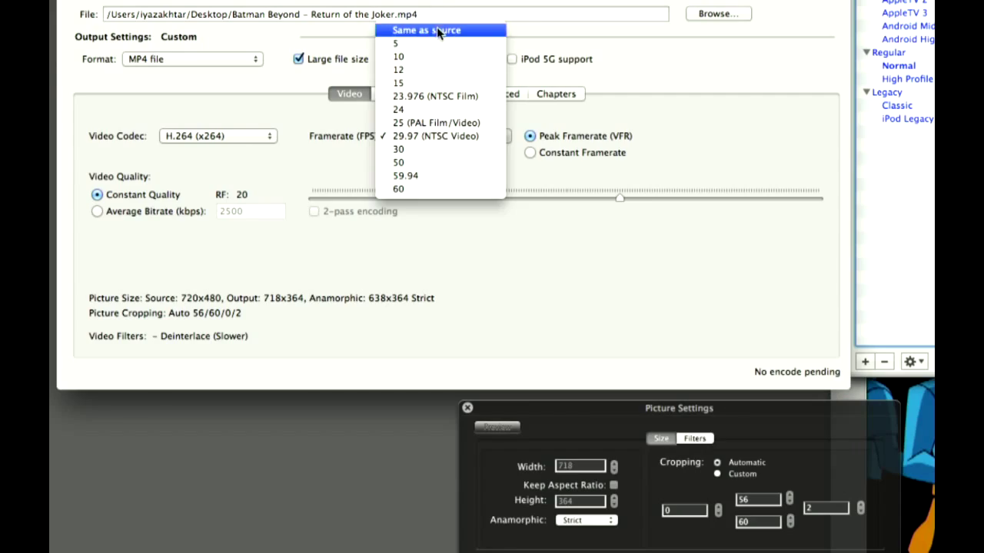
Set the video framerate to Same as source, checking the framerate choices again and keeping that option.
{"action": "left_click", "coordinate": [437, 29]}
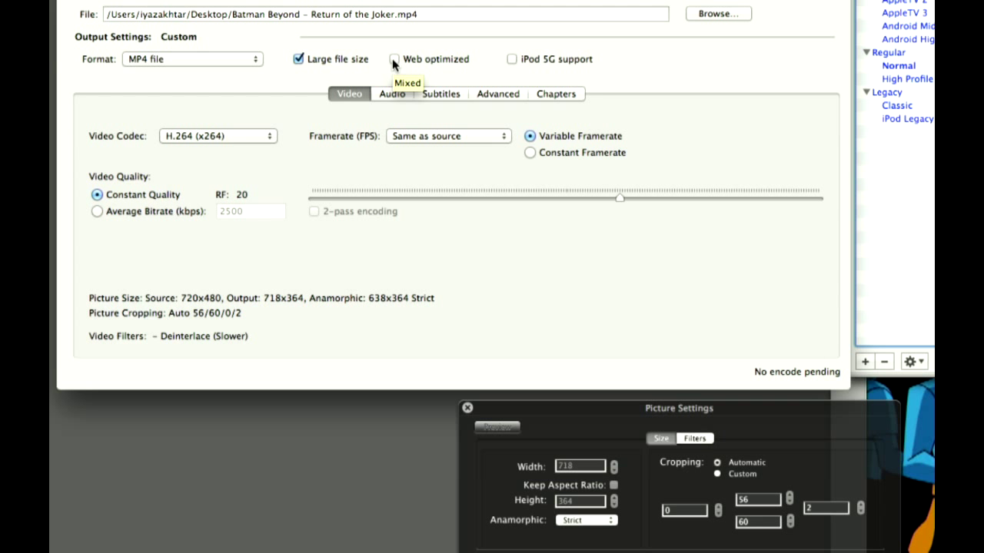
{"action": "left_click", "coordinate": [413, 143]}
{"action": "left_click", "coordinate": [415, 138]}
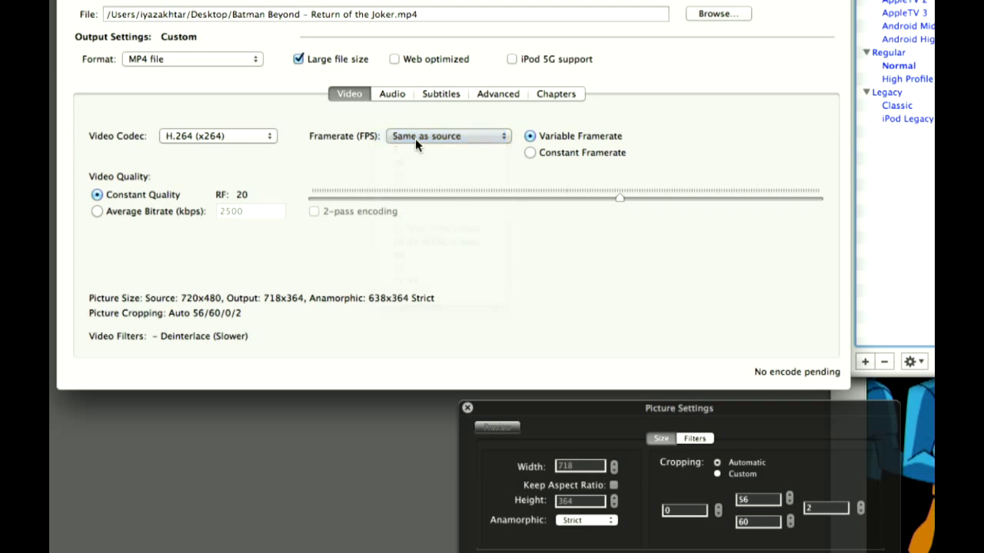
Add the audio track "1: English (AC3) (Dolby Surround)" as the second audio track.
{"action": "left_click", "coordinate": [392, 95]}
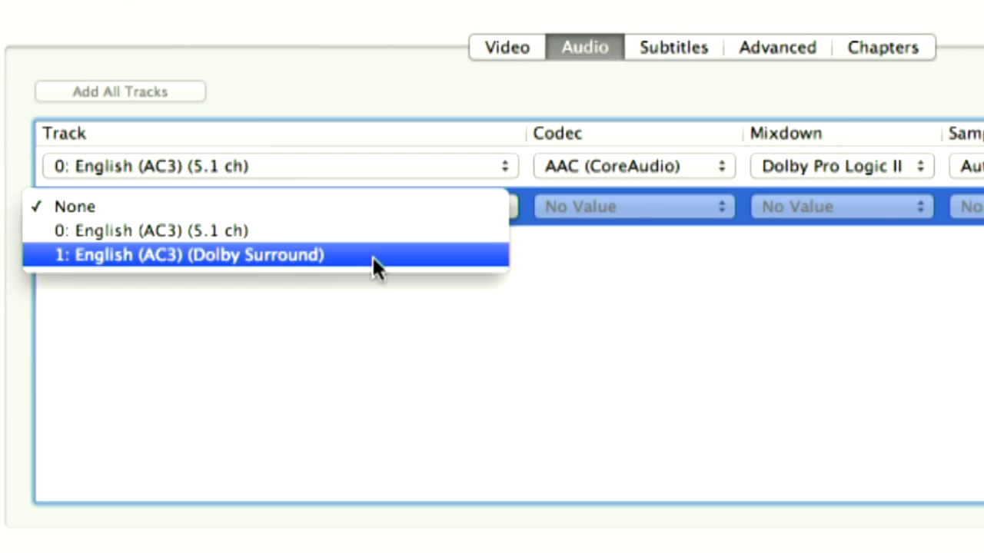
{"action": "left_click", "coordinate": [372, 256]}
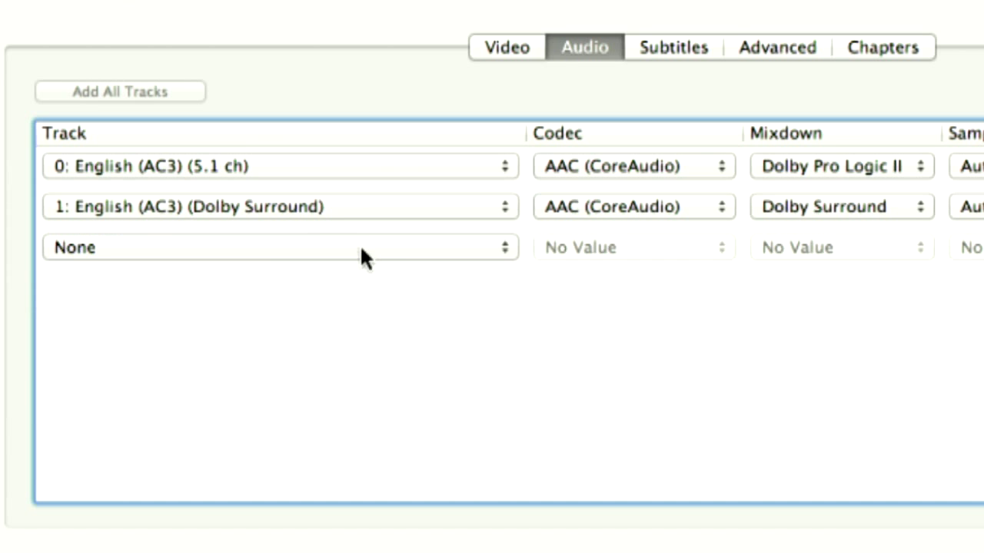
{"action": "left_click", "coordinate": [316, 207]}
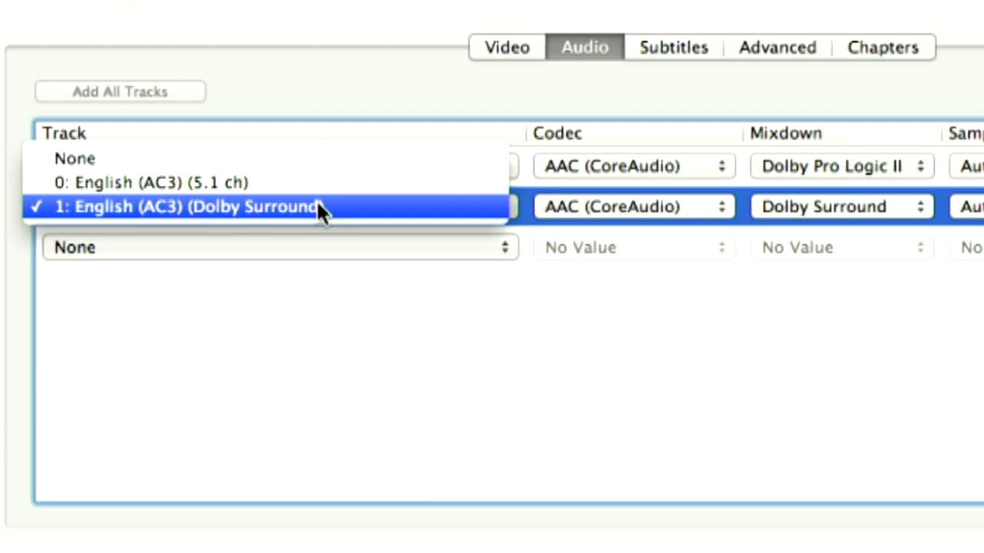
{"action": "left_click", "coordinate": [317, 206]}
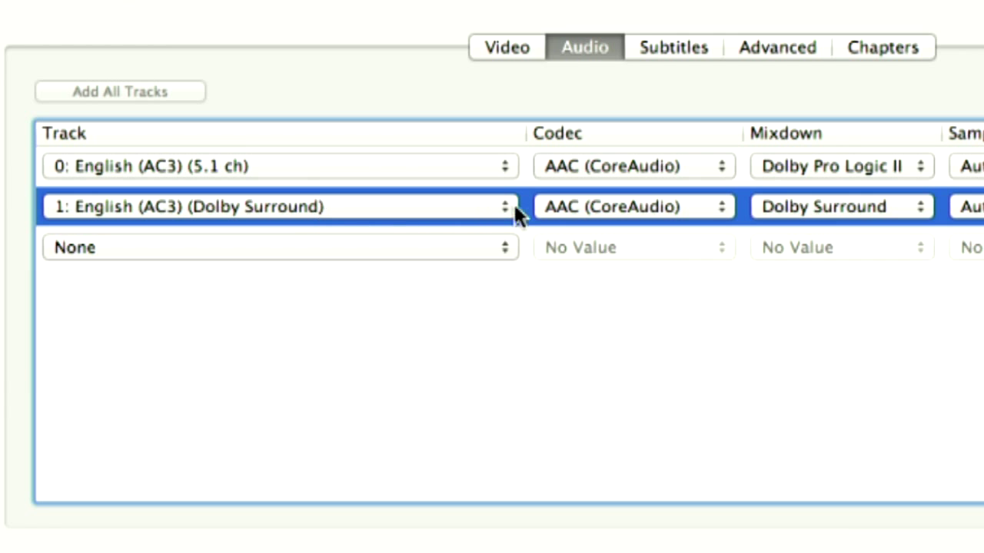
Keep the English VOBSUB subtitle track and add the "1 - Francais" and "2 - Closed Captions" subtitle tracks.
{"action": "left_click", "coordinate": [676, 42]}
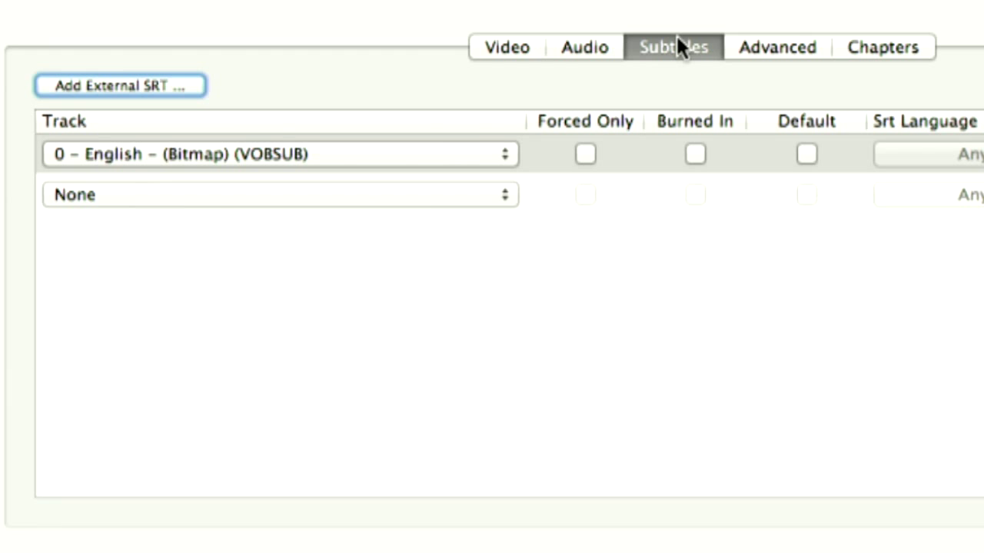
{"action": "left_click", "coordinate": [435, 159]}
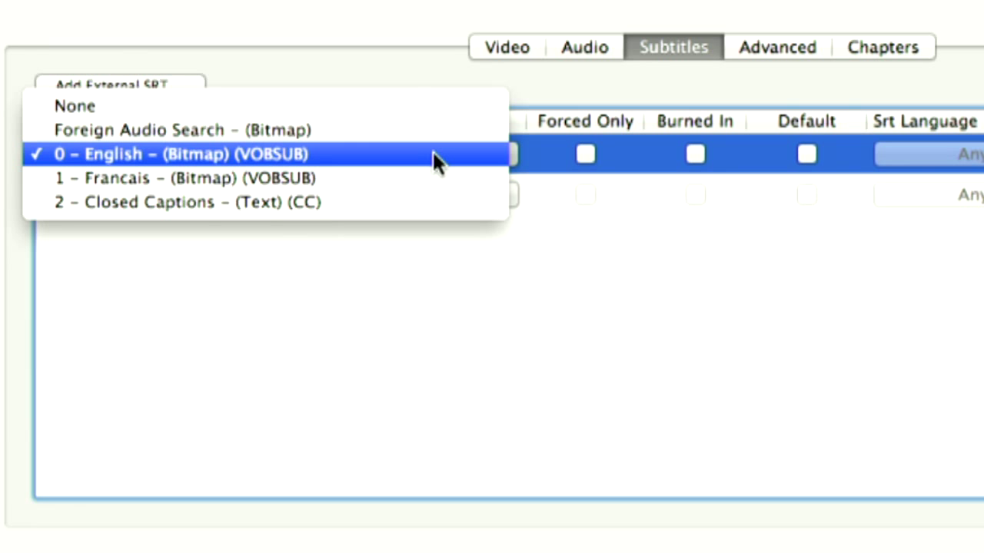
{"action": "left_click", "coordinate": [433, 151]}
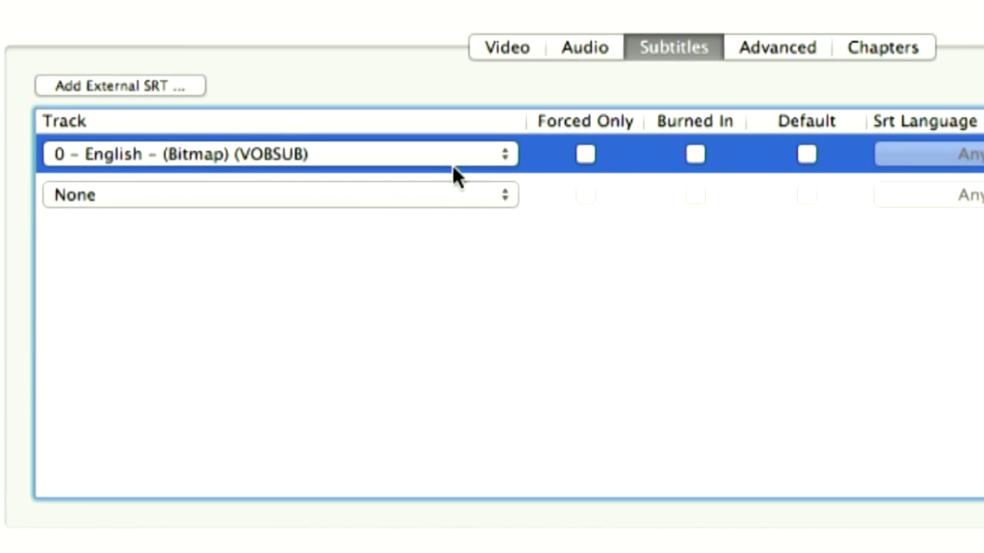
{"action": "left_click", "coordinate": [412, 195]}
{"action": "left_click", "coordinate": [348, 242]}
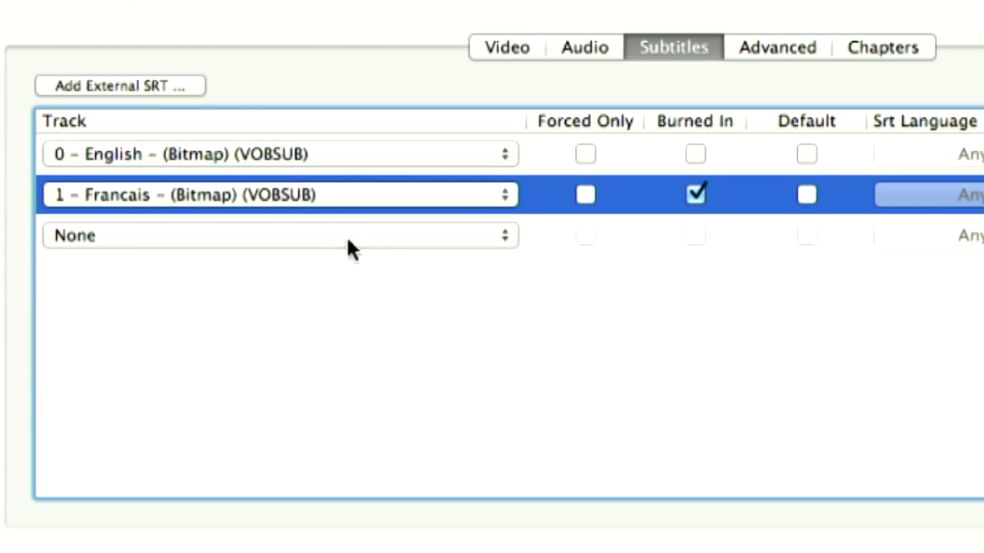
{"action": "left_click", "coordinate": [394, 235]}
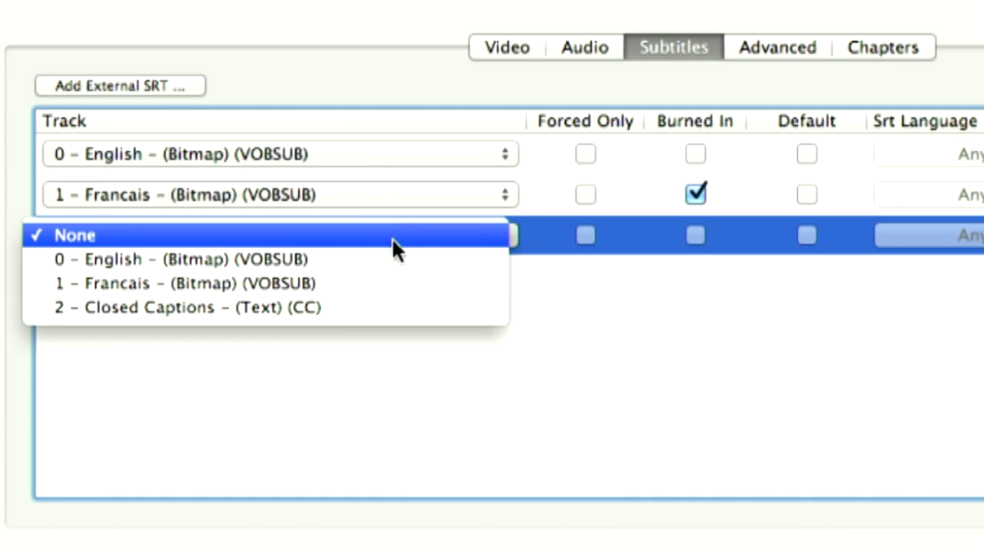
{"action": "left_click", "coordinate": [336, 315]}
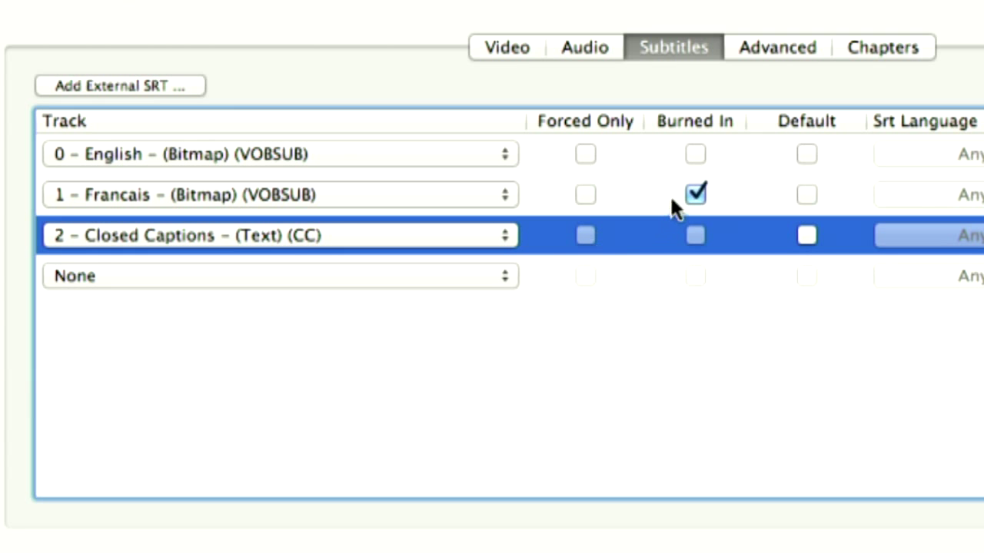
Turn off Burned In for the Francais subtitle track, keeping the track itself selected.
{"action": "left_click", "coordinate": [696, 193]}
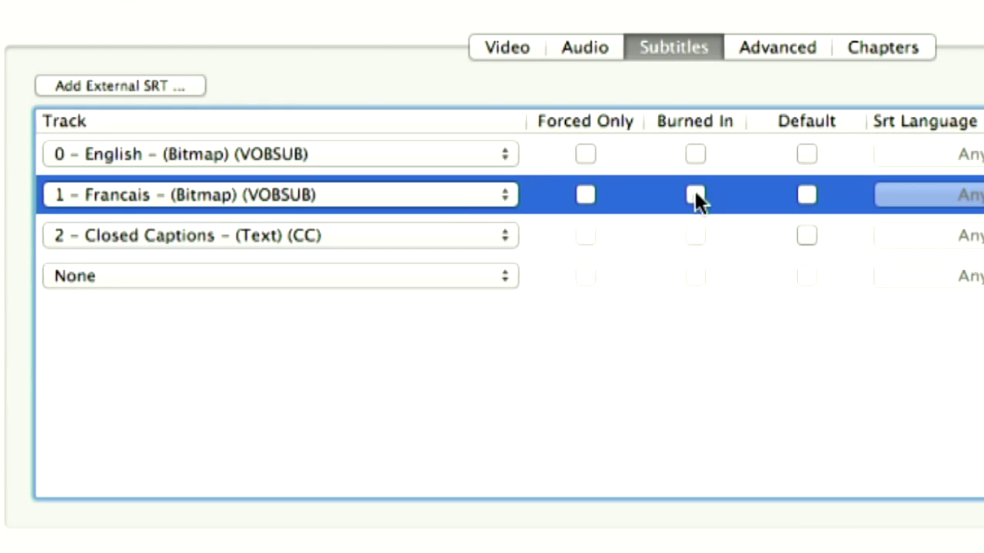
{"action": "left_click", "coordinate": [454, 212]}
{"action": "left_click", "coordinate": [451, 199]}
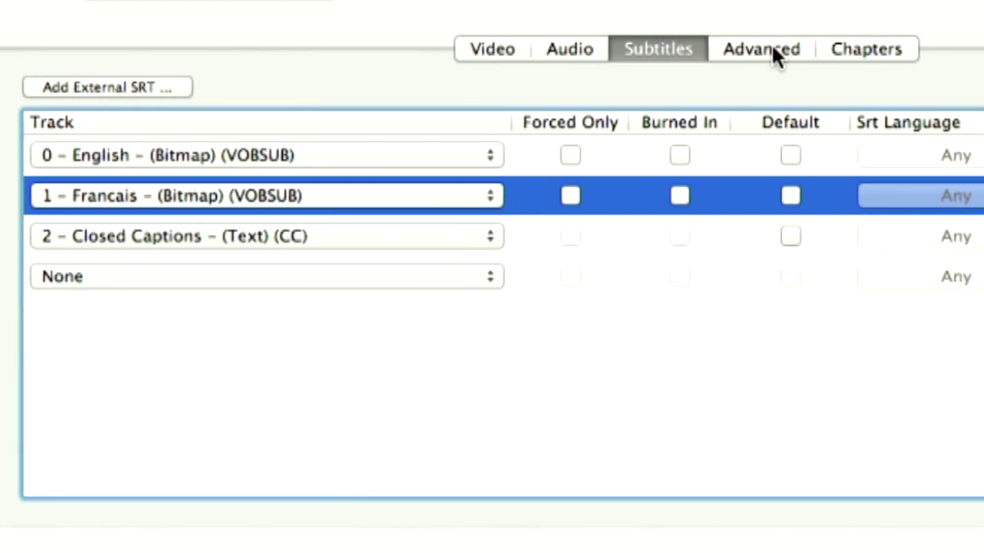
Review the advanced x264 options, including the Reference Frames choices, and the list of chapter titles.
{"action": "left_click", "coordinate": [728, 60]}
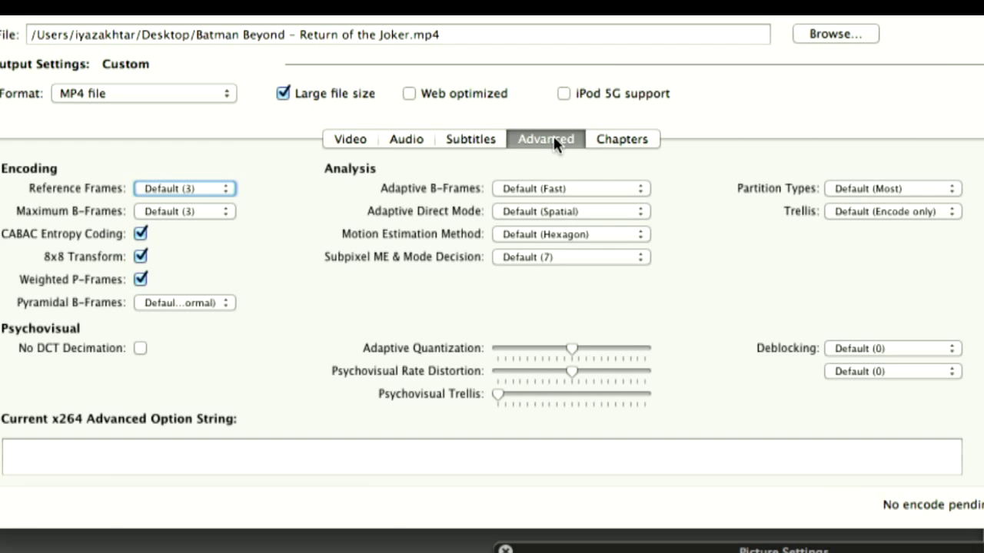
{"action": "left_click", "coordinate": [215, 186]}
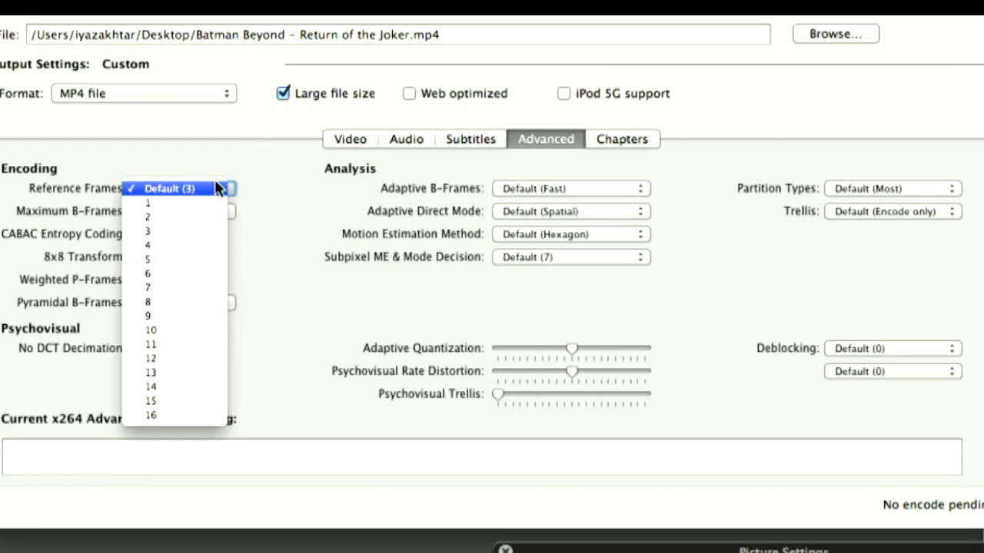
{"action": "left_click", "coordinate": [268, 208]}
{"action": "left_click", "coordinate": [638, 140]}
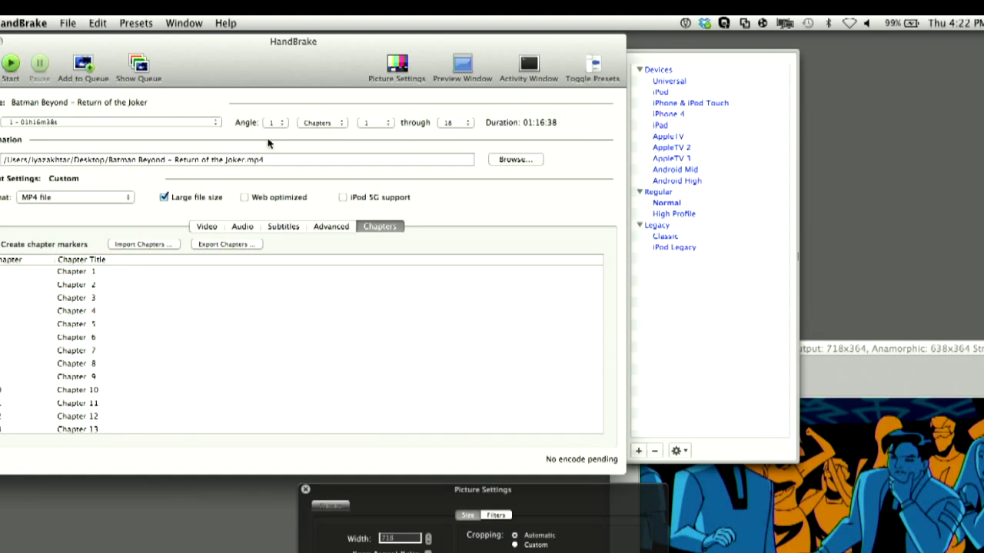
Return to the video settings and switch the video quality mode from Constant Quality to Average Bitrate.
{"action": "left_click", "coordinate": [208, 228]}
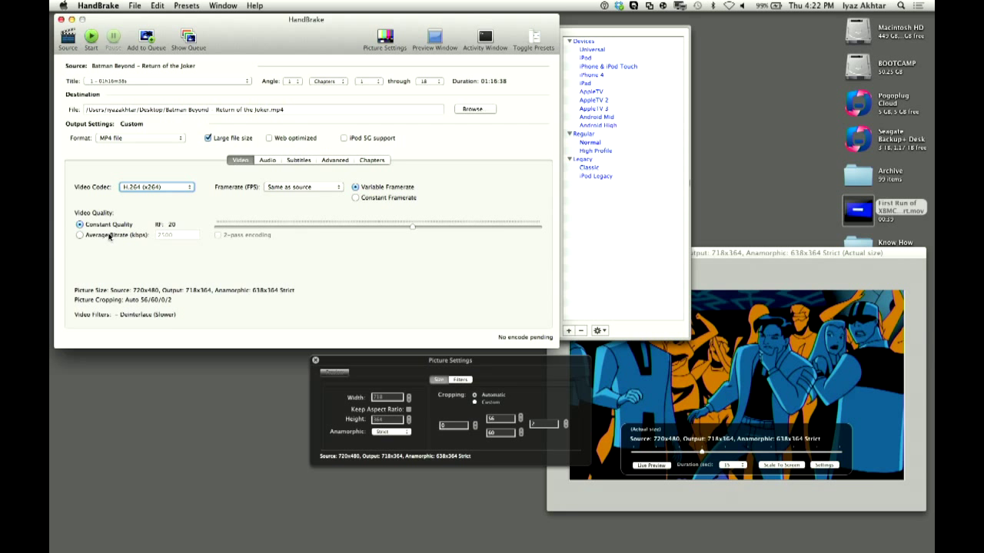
{"action": "left_click", "coordinate": [110, 237]}
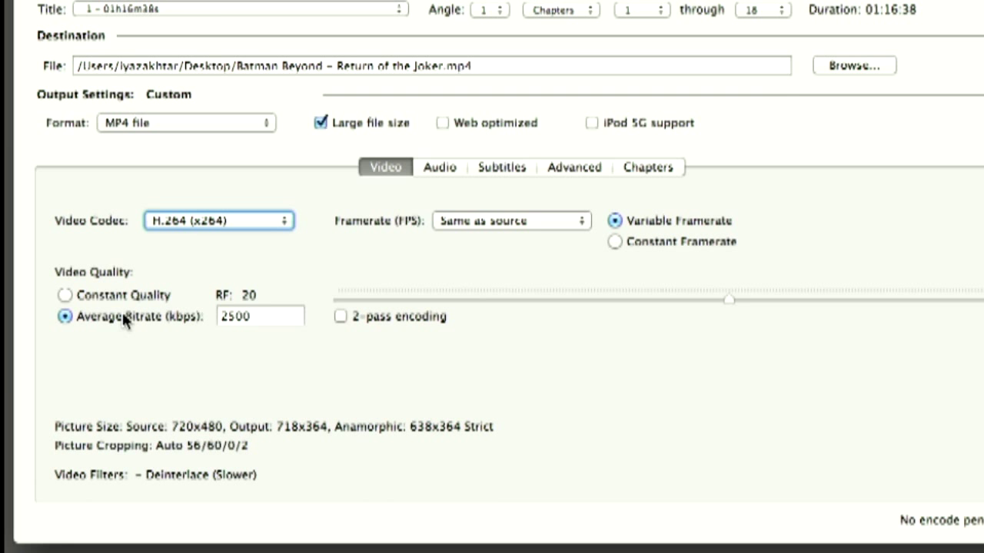
{"action": "left_click", "coordinate": [235, 316]}
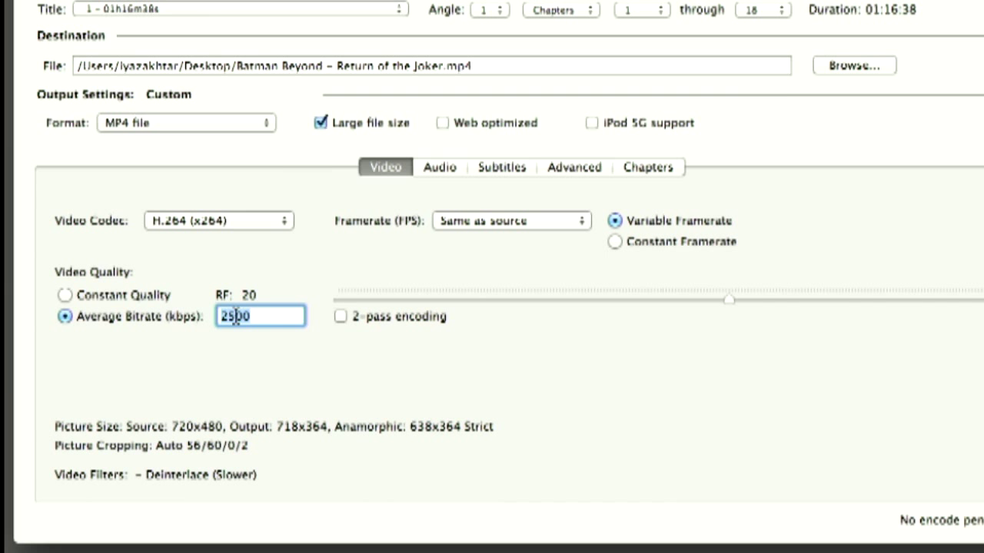
Try an average bitrate of 20000 kbps and extend the number with a long run of extra zeros.
{"action": "double_click", "coordinate": [236, 316]}
{"action": "type", "text": "1"}
{"action": "type", "text": "0000"}
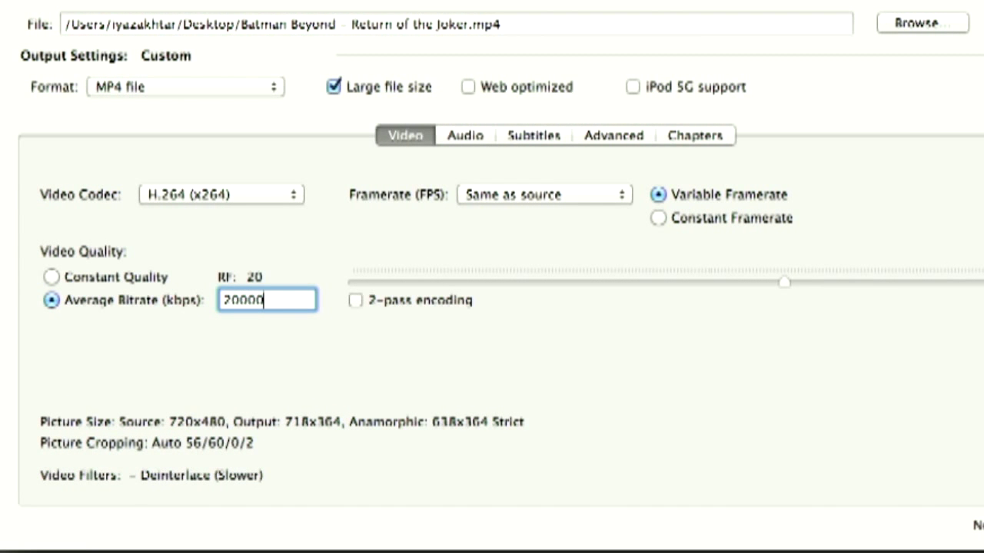
{"action": "type", "text": "0000000"}
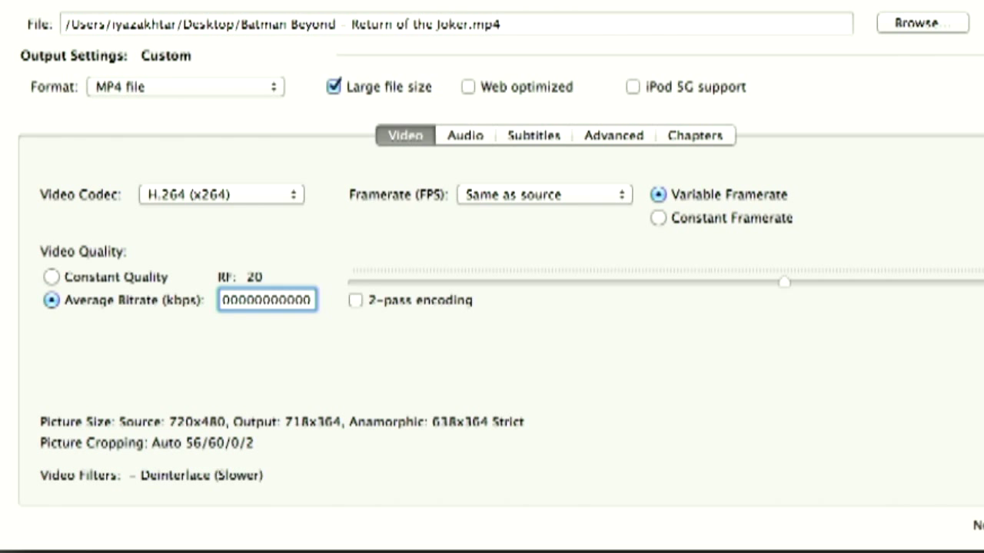
Clear the oversized number from the average bitrate value completely.
{"action": "key", "text": "BackSpace"}
{"action": "key", "text": "BackSpace"}
{"action": "key", "text": "BackSpace"}
{"action": "key", "text": "BackSpace"}
{"action": "key", "text": "BackSpace"}
{"action": "key", "text": "BackSpace"}
{"action": "key", "text": "BackSpace"}
{"action": "key", "text": "BackSpace"}
{"action": "key", "text": "BackSpace"}
{"action": "key", "text": "BackSpace"}
{"action": "key", "text": "BackSpace"}
{"action": "key", "text": "BackSpace"}
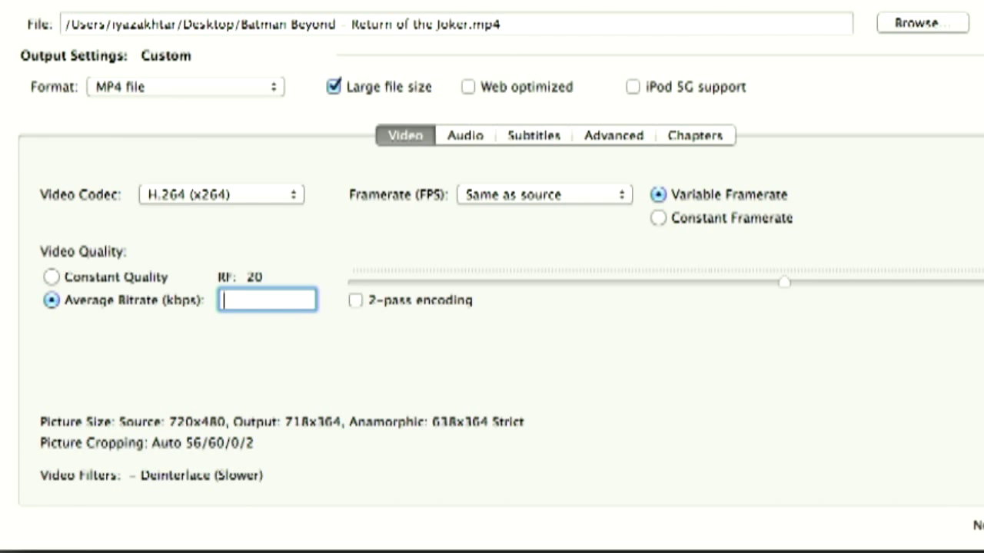